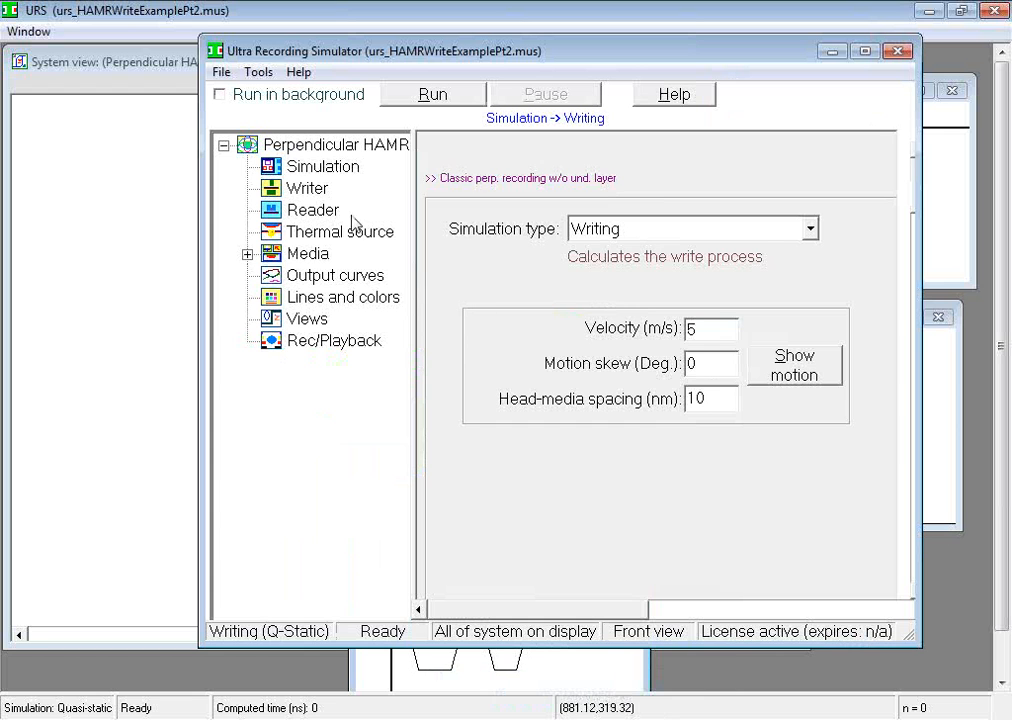
Step: Change the simulation type from Writing to Reading and accept deleting the recorded data
{"action": "left_click", "coordinate": [350, 168]}
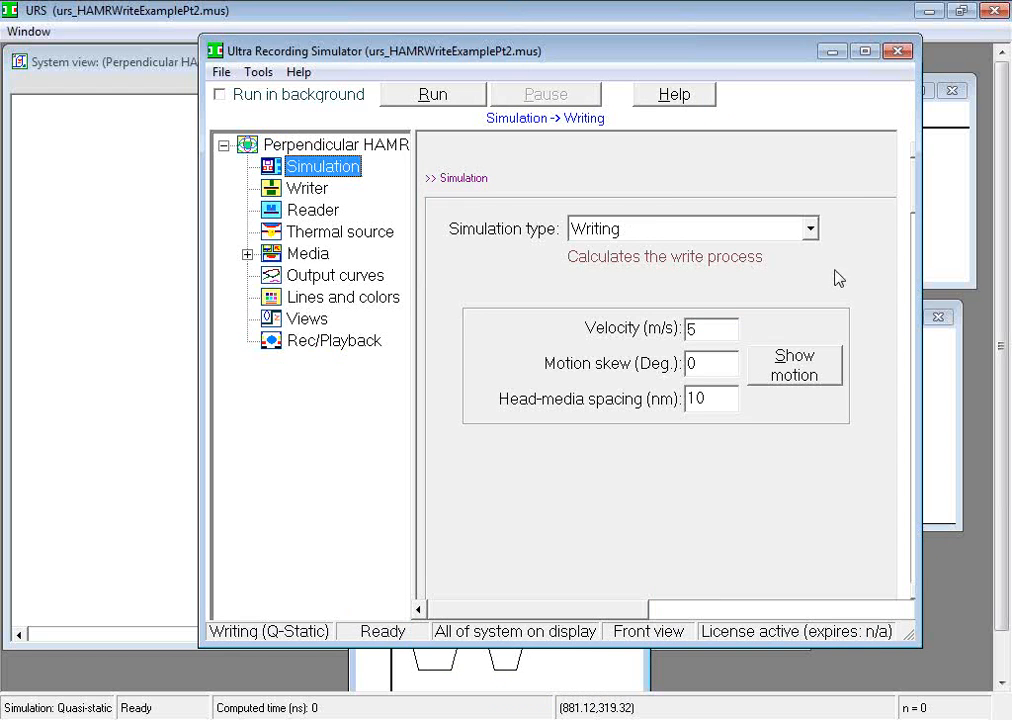
{"action": "left_click", "coordinate": [811, 230]}
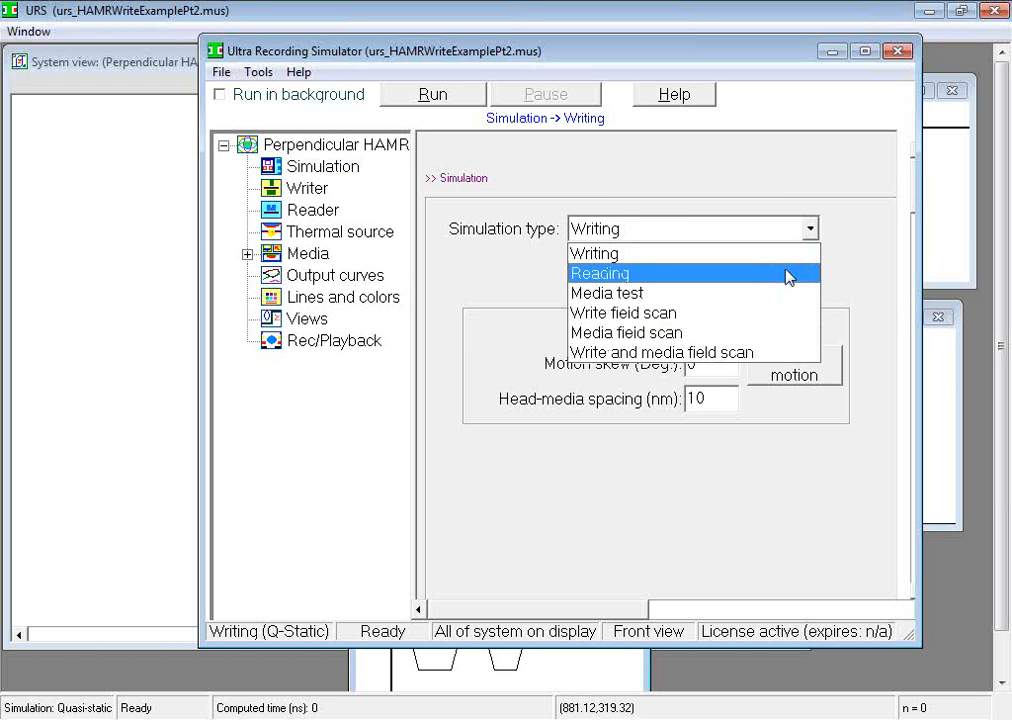
{"action": "left_click", "coordinate": [788, 273]}
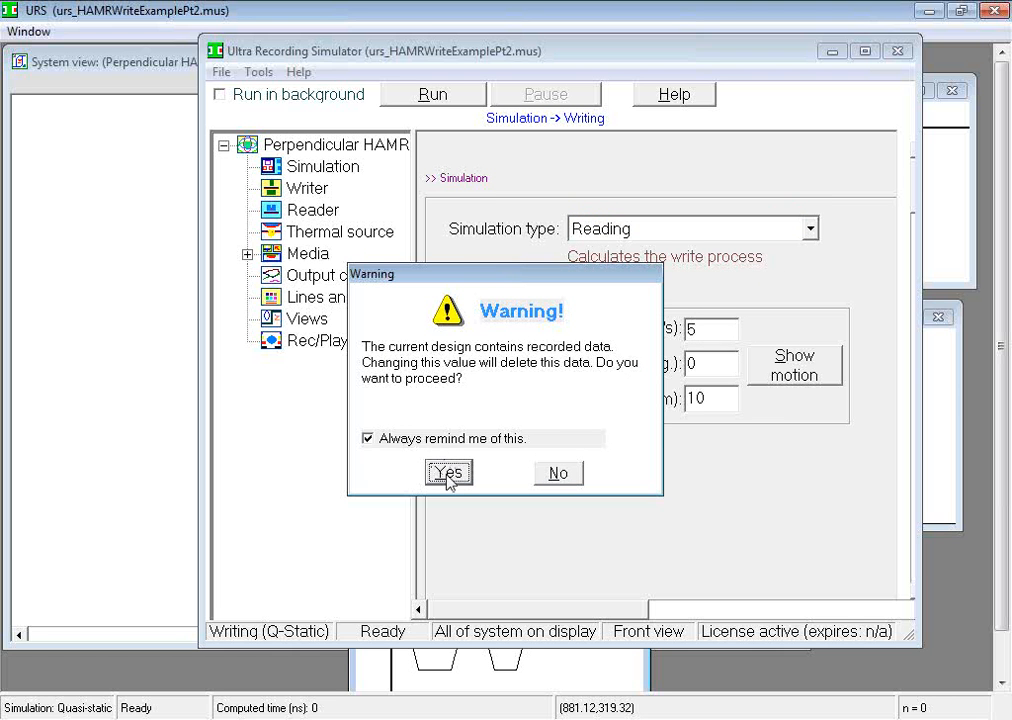
{"action": "left_click", "coordinate": [447, 473]}
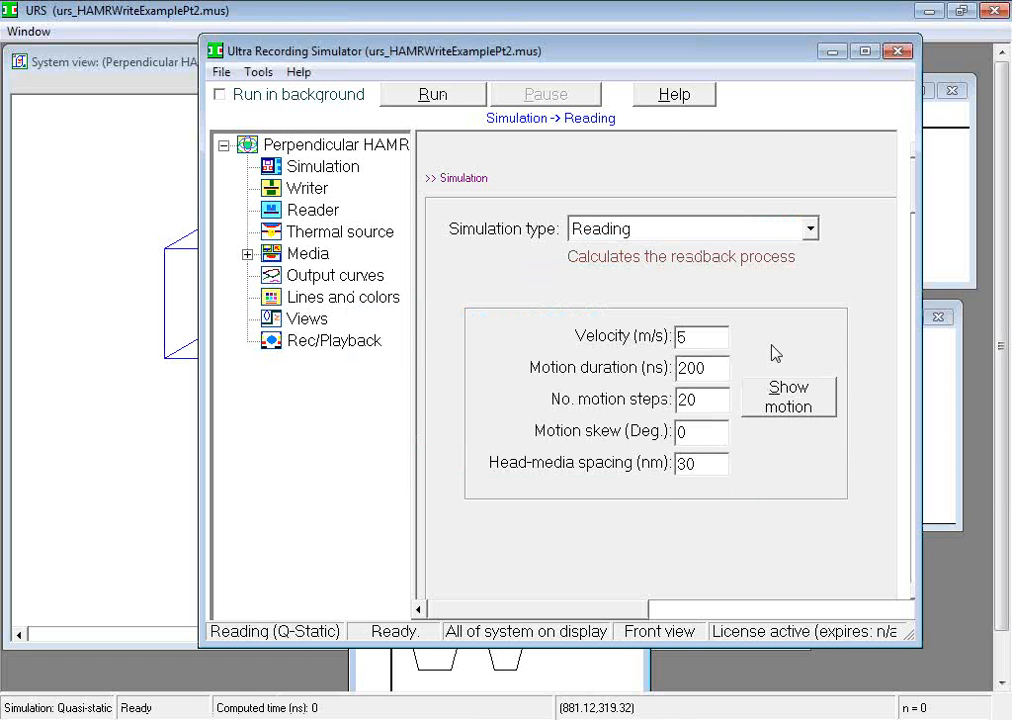
Step: Shrink the system view window and move the simulator settings window aside so that the model can be seen
{"action": "left_click", "coordinate": [831, 51]}
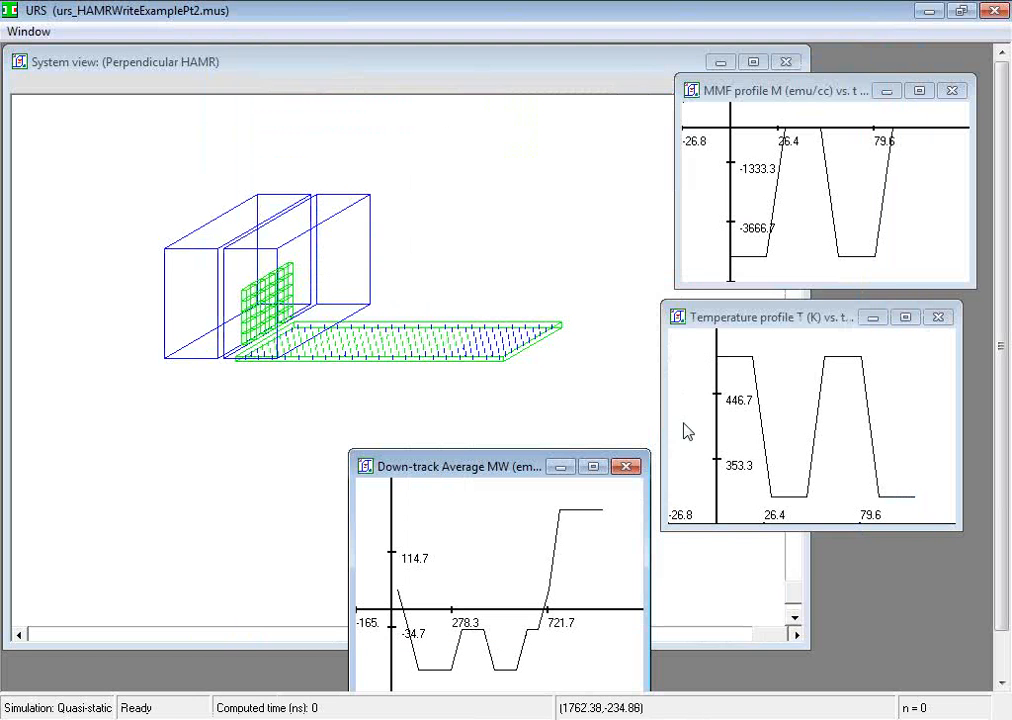
{"action": "left_click_drag", "start_coordinate": [800, 638], "coordinate": [651, 507]}
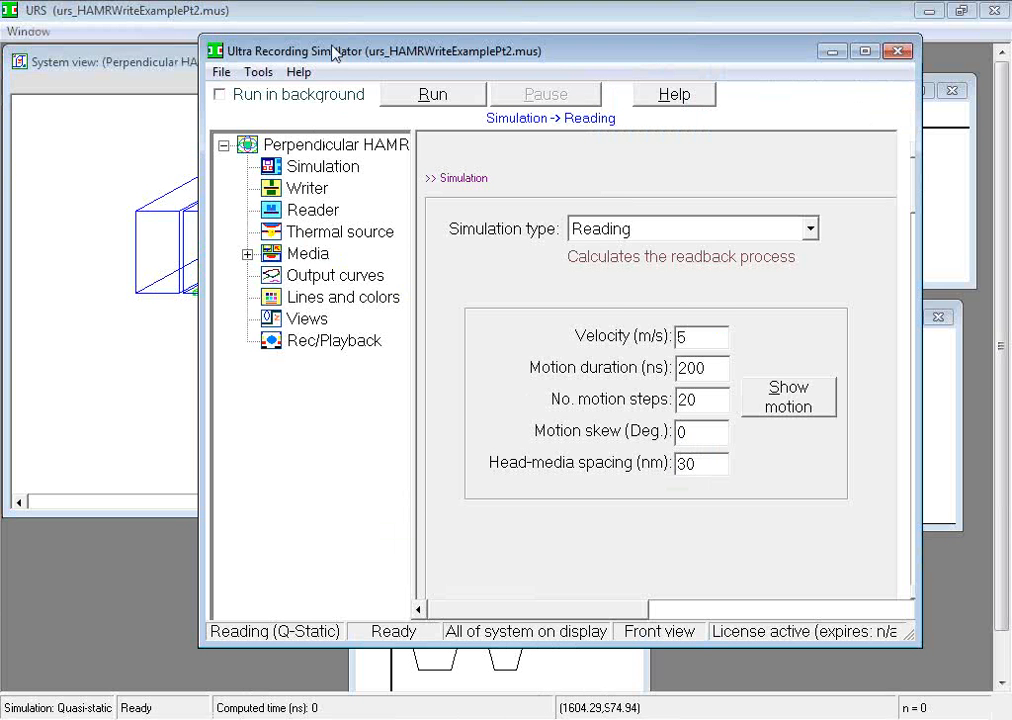
{"action": "left_click_drag", "start_coordinate": [319, 63], "coordinate": [617, 52]}
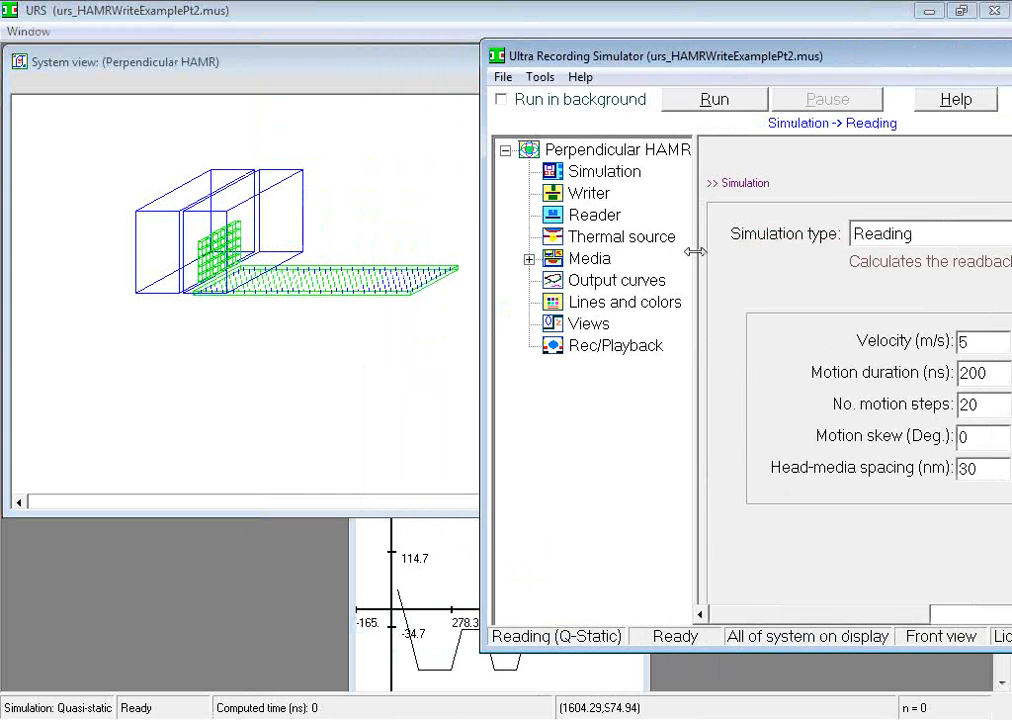
Step: Play the reader's motion over the media using the current reading parameters
{"action": "left_click_drag", "start_coordinate": [696, 253], "coordinate": [580, 255]}
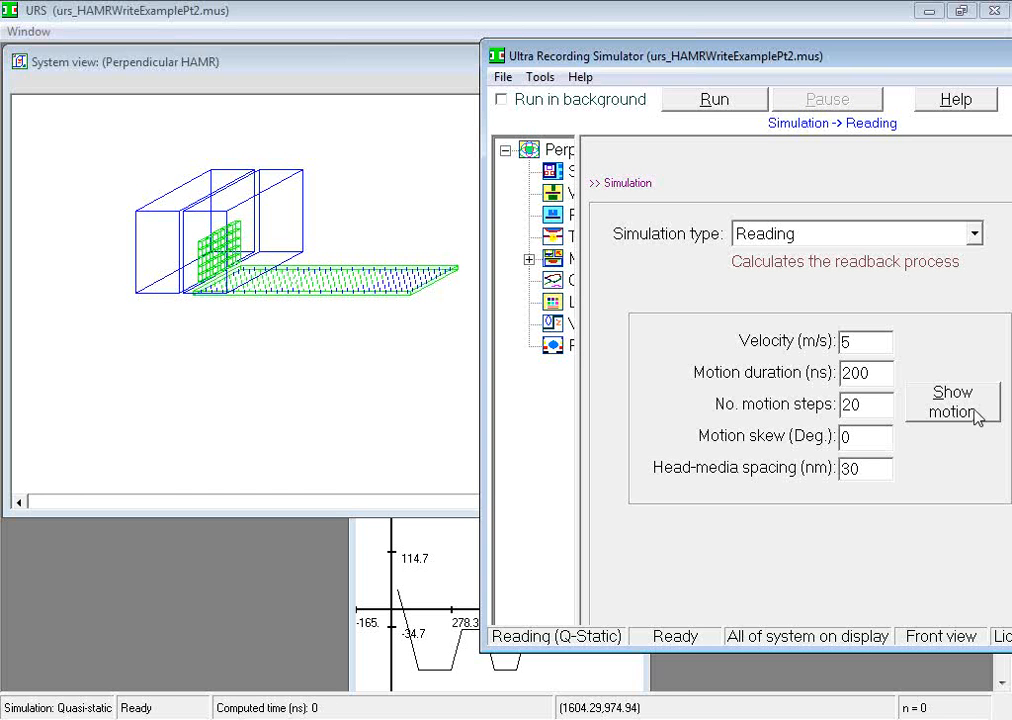
{"action": "left_click", "coordinate": [976, 412]}
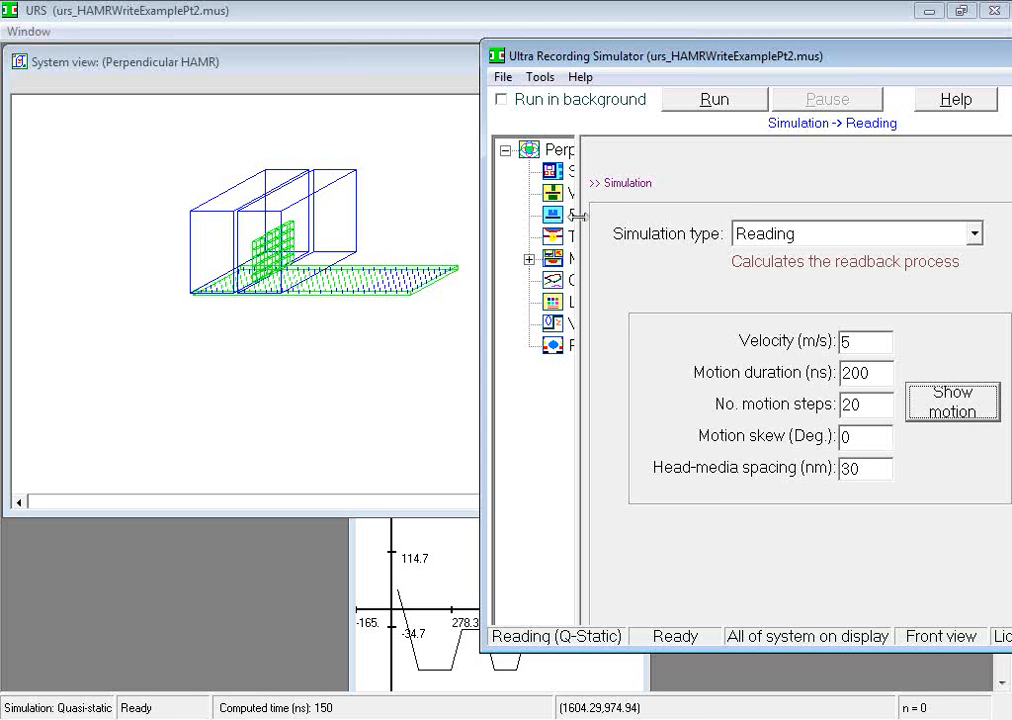
{"action": "left_click_drag", "start_coordinate": [576, 215], "coordinate": [705, 235]}
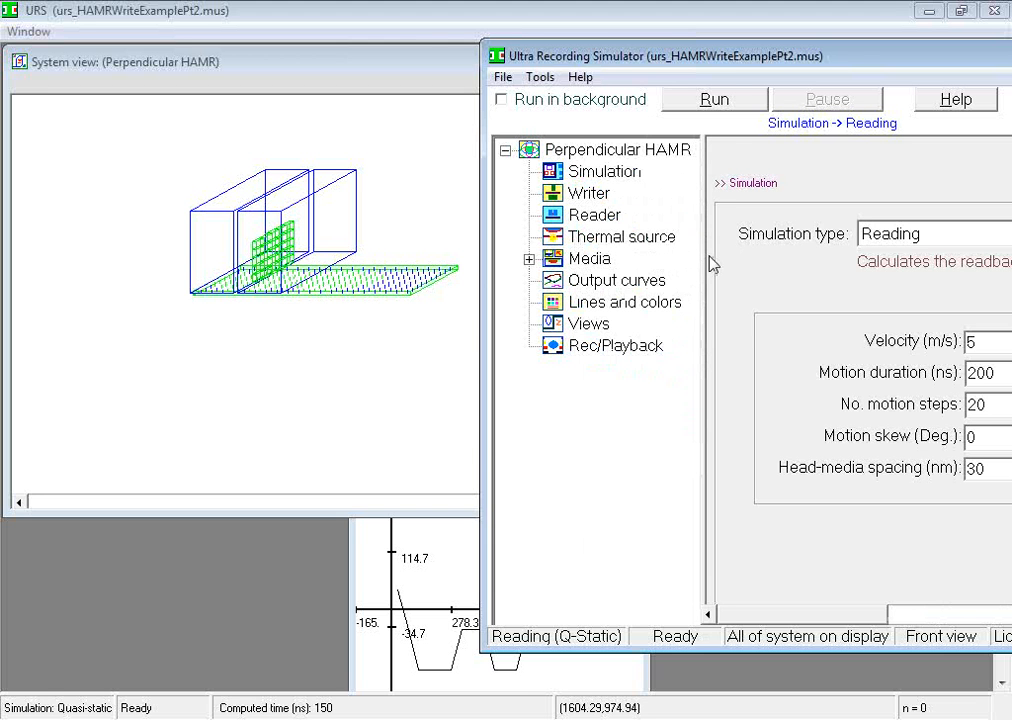
{"action": "left_click_drag", "start_coordinate": [718, 60], "coordinate": [624, 71]}
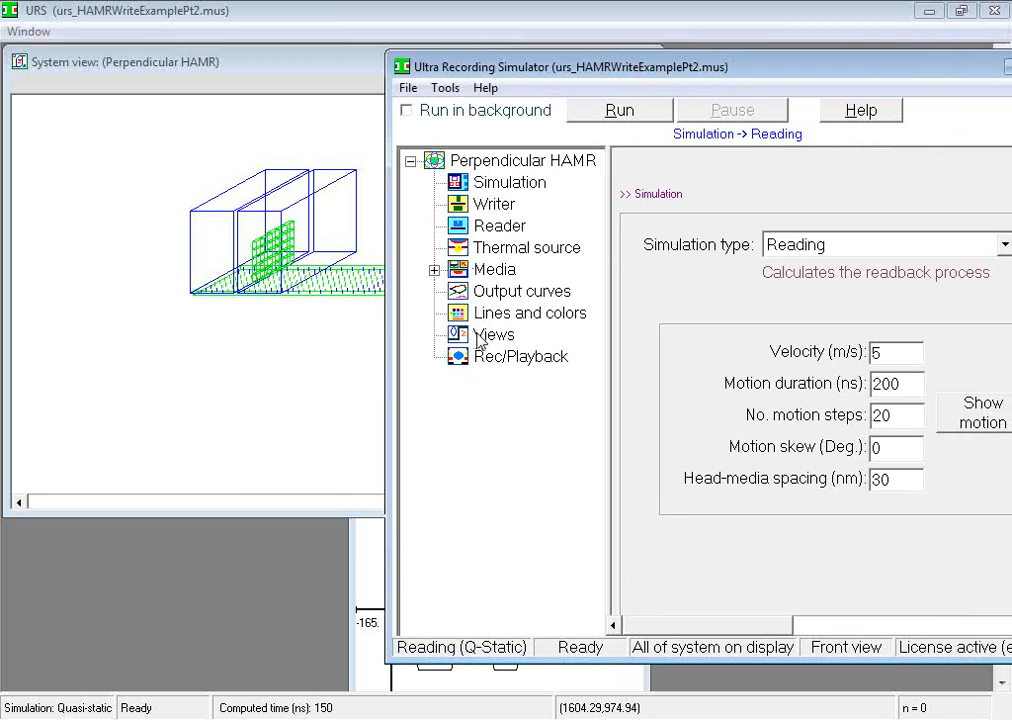
Step: Display only the reader component and fit it tightly in the system view
{"action": "left_click", "coordinate": [503, 340]}
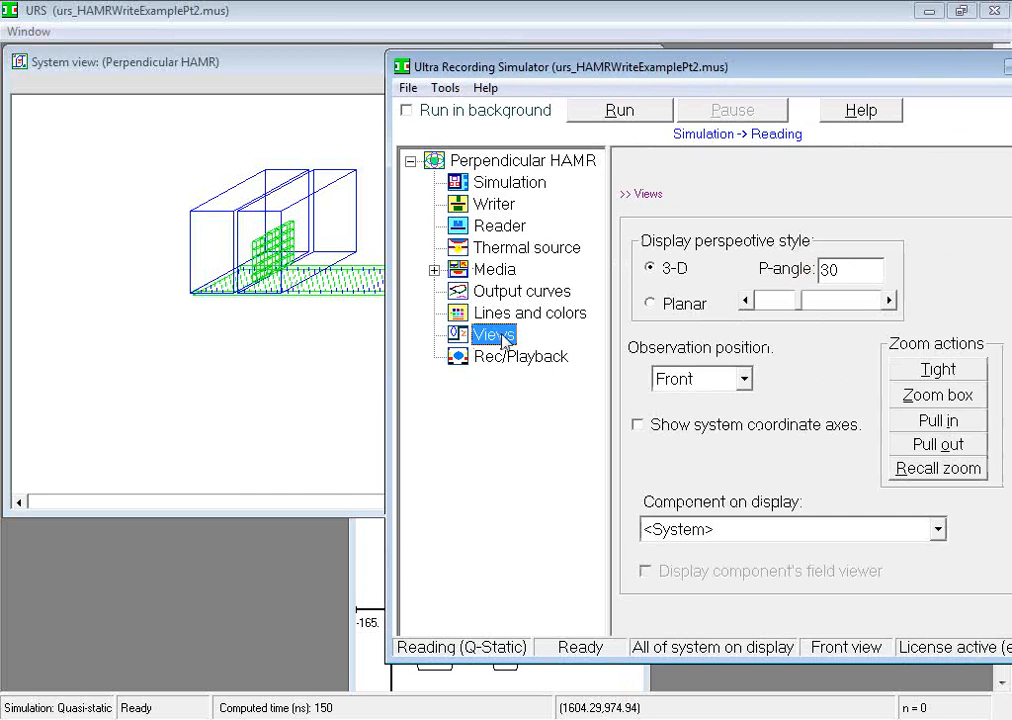
{"action": "left_click", "coordinate": [940, 537]}
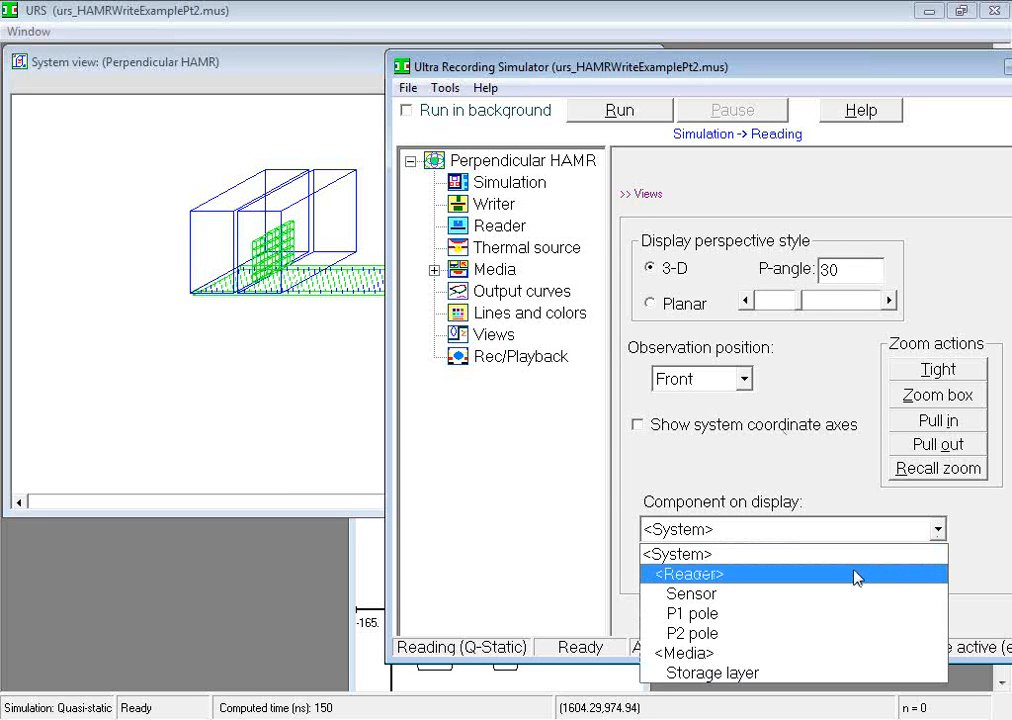
{"action": "left_click", "coordinate": [857, 577]}
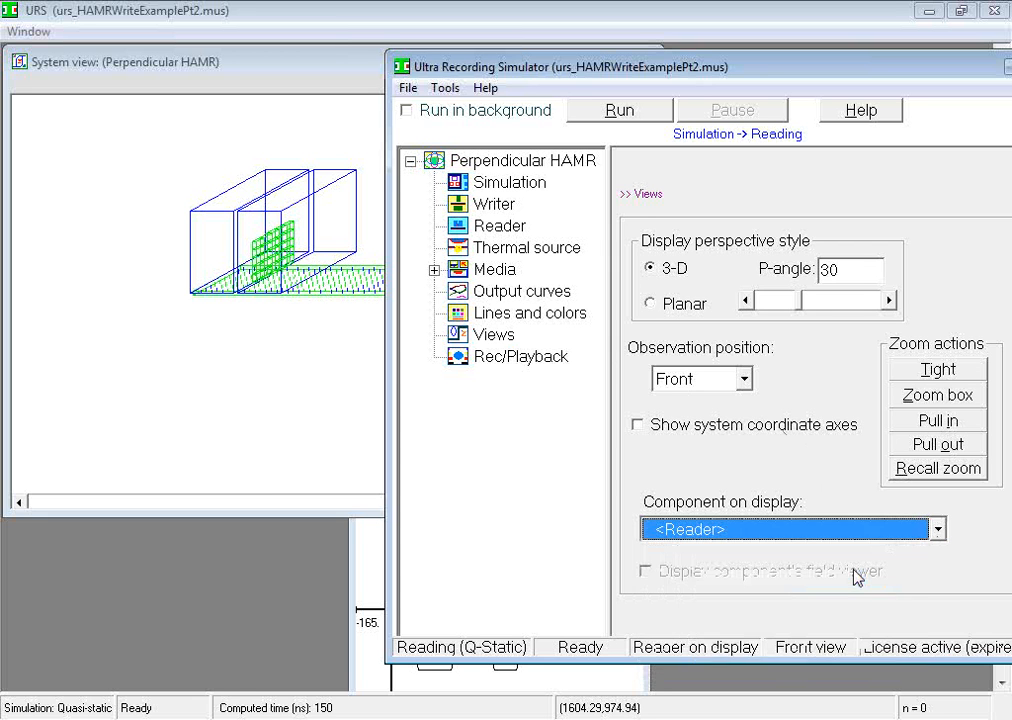
{"action": "left_click", "coordinate": [950, 376]}
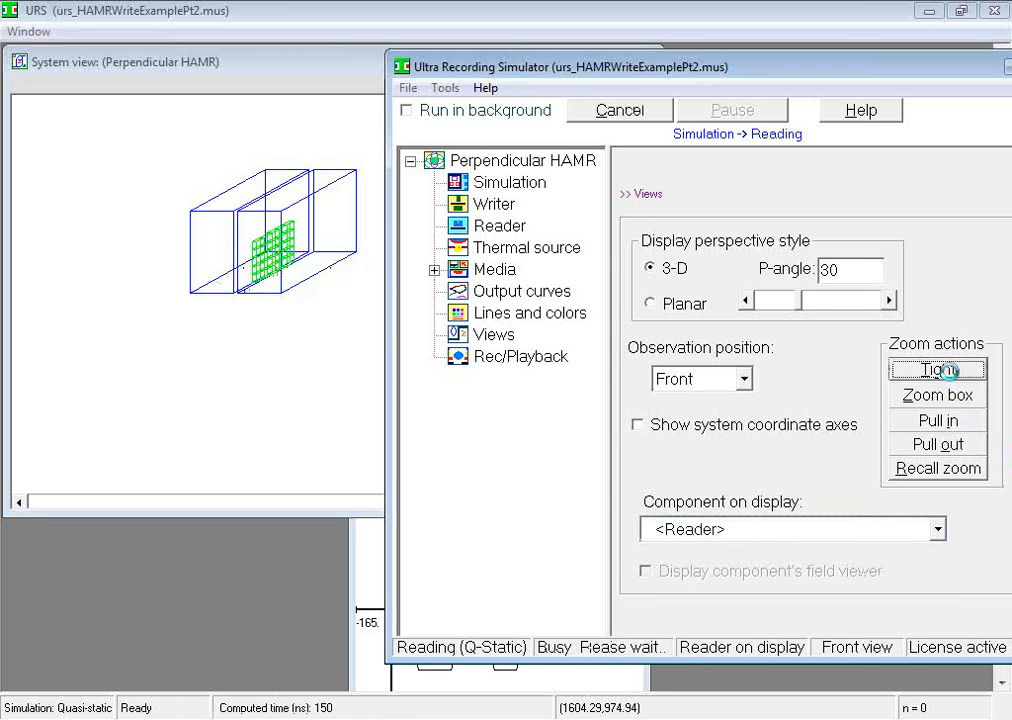
Step: Display the sensor and the P2 pole one at a time, and return to showing the whole system
{"action": "left_click", "coordinate": [937, 532]}
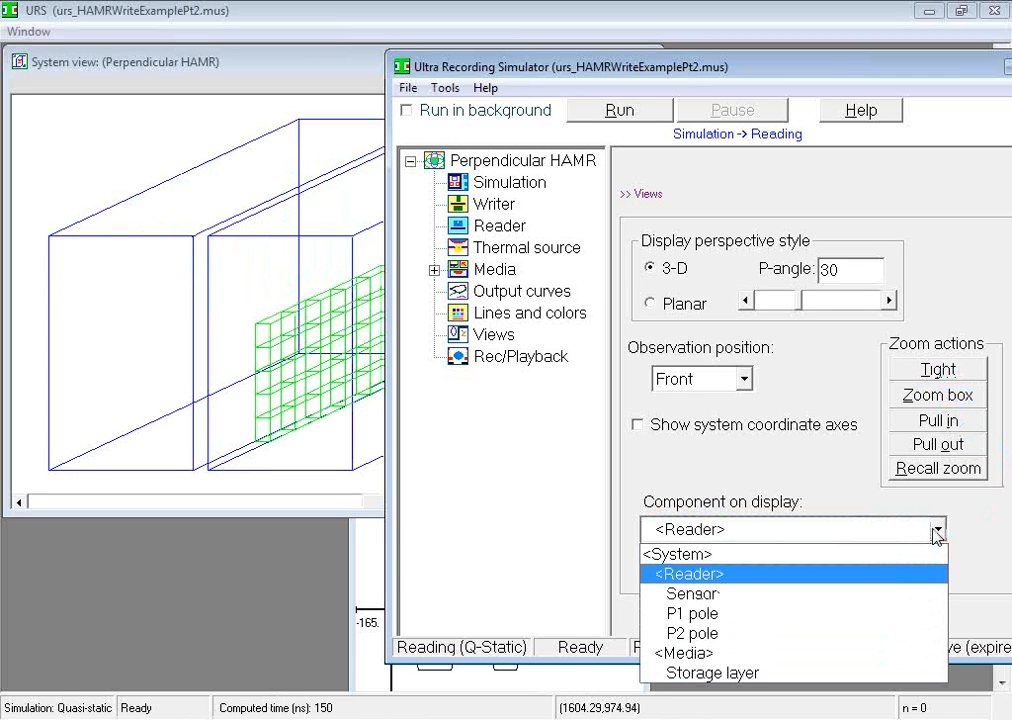
{"action": "left_click", "coordinate": [878, 594]}
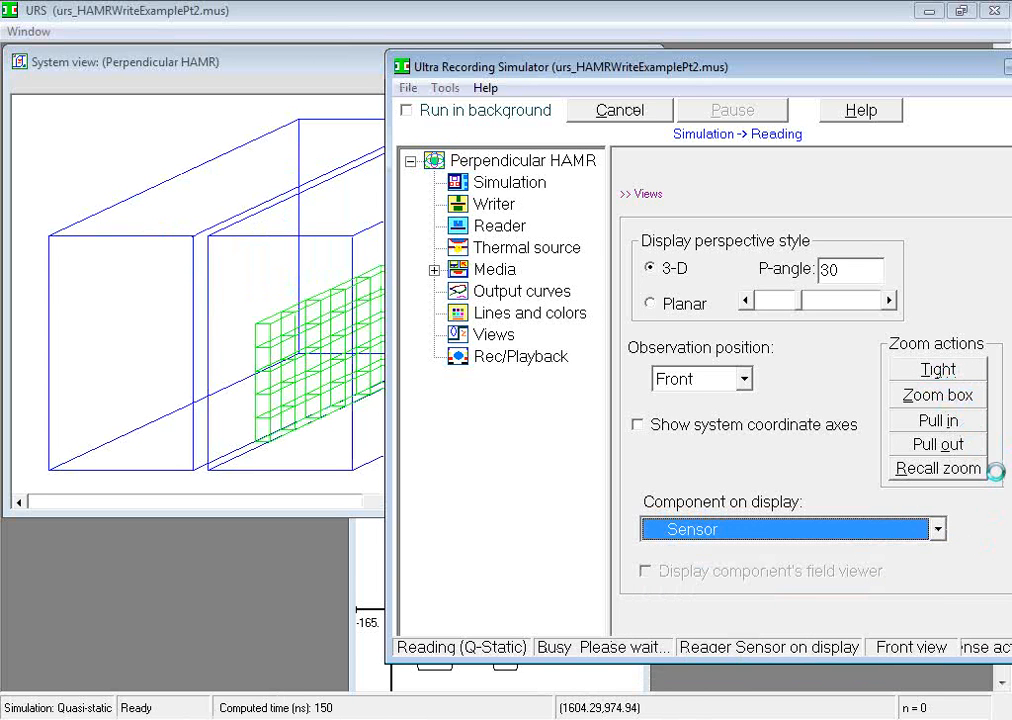
{"action": "left_click", "coordinate": [938, 530]}
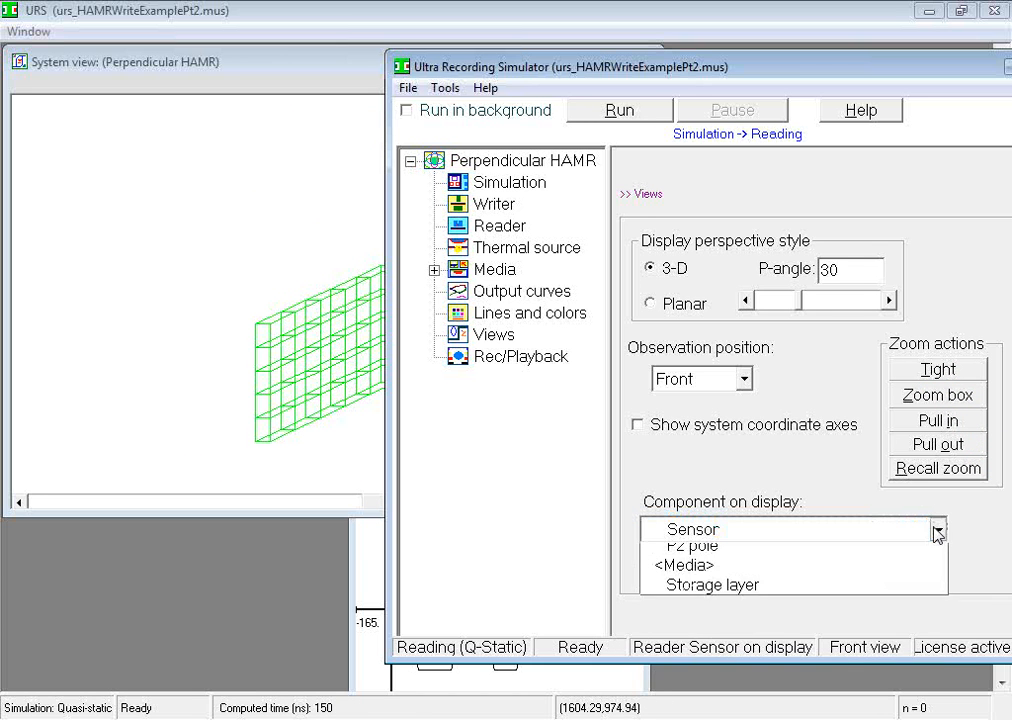
{"action": "left_click", "coordinate": [806, 634]}
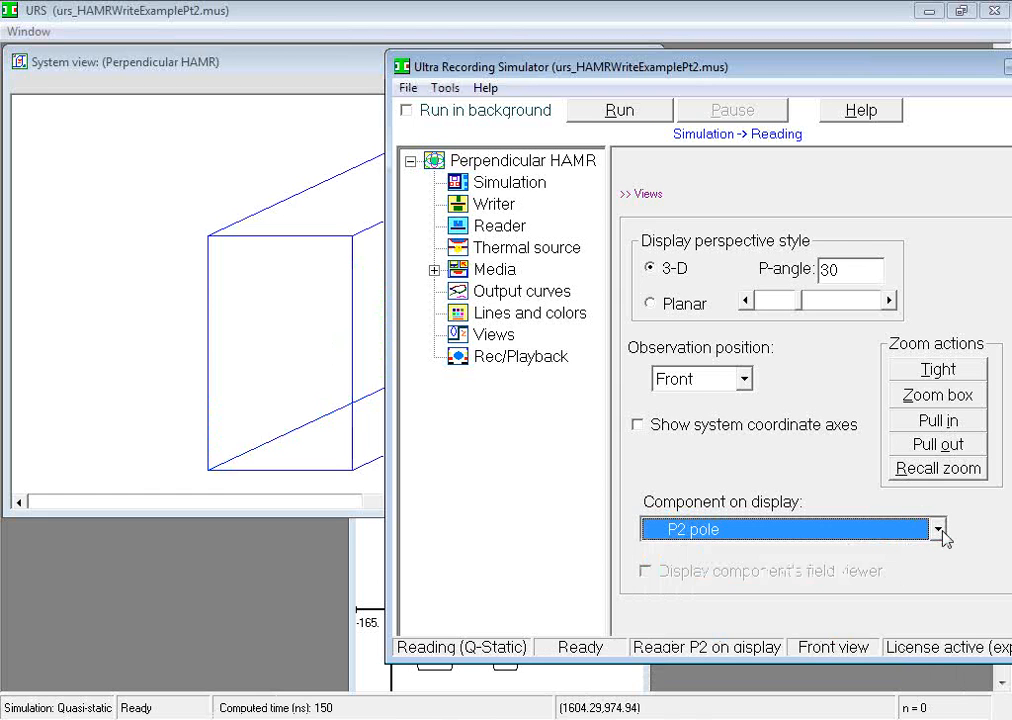
{"action": "left_click", "coordinate": [938, 530]}
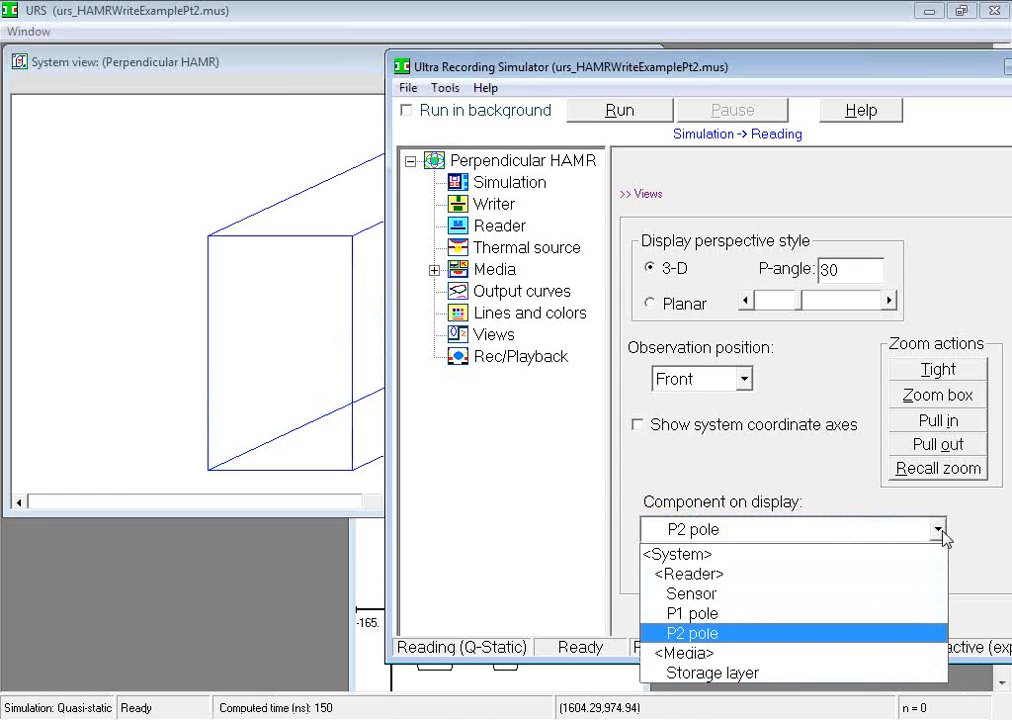
{"action": "left_click", "coordinate": [827, 561]}
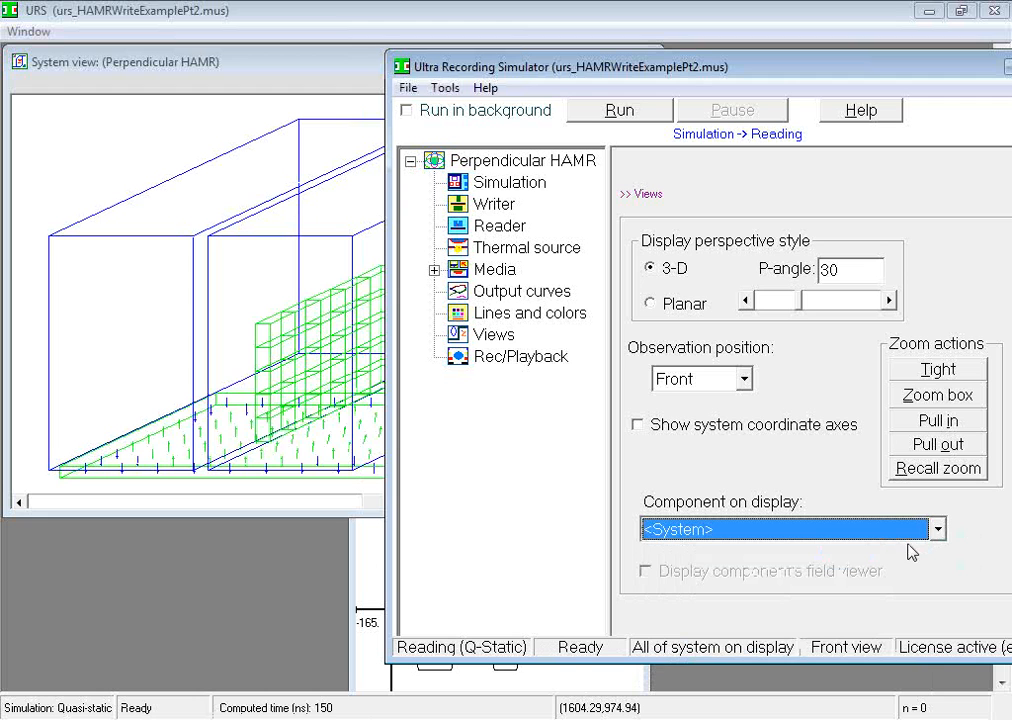
Step: Exclude the poles from the reader design and include them again
{"action": "left_click", "coordinate": [515, 236]}
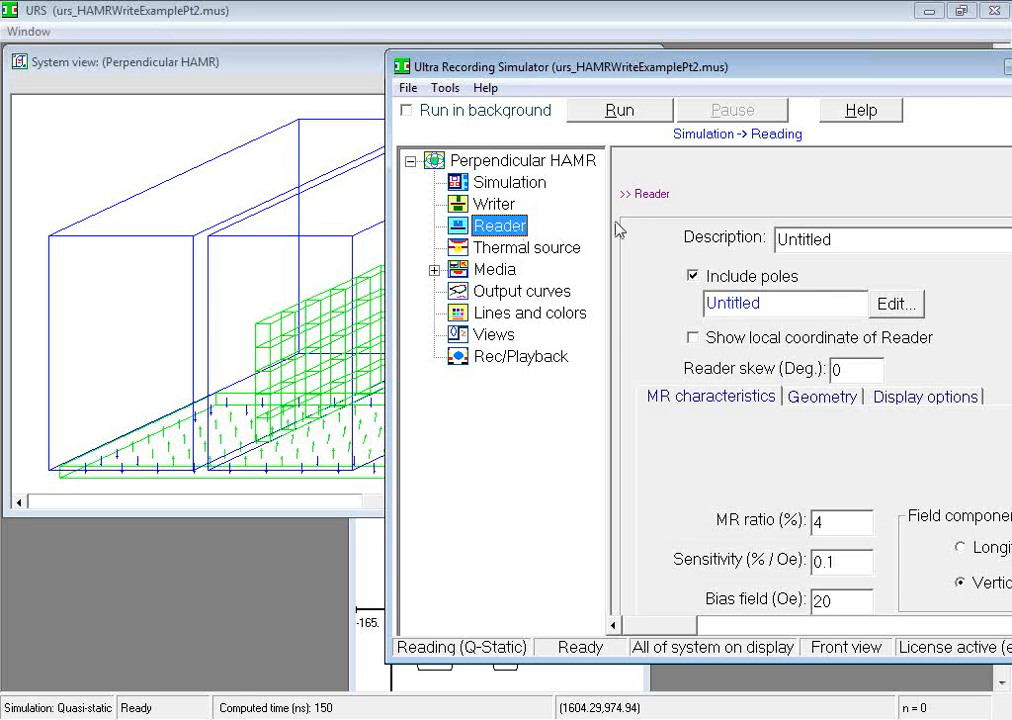
{"action": "left_click", "coordinate": [696, 274]}
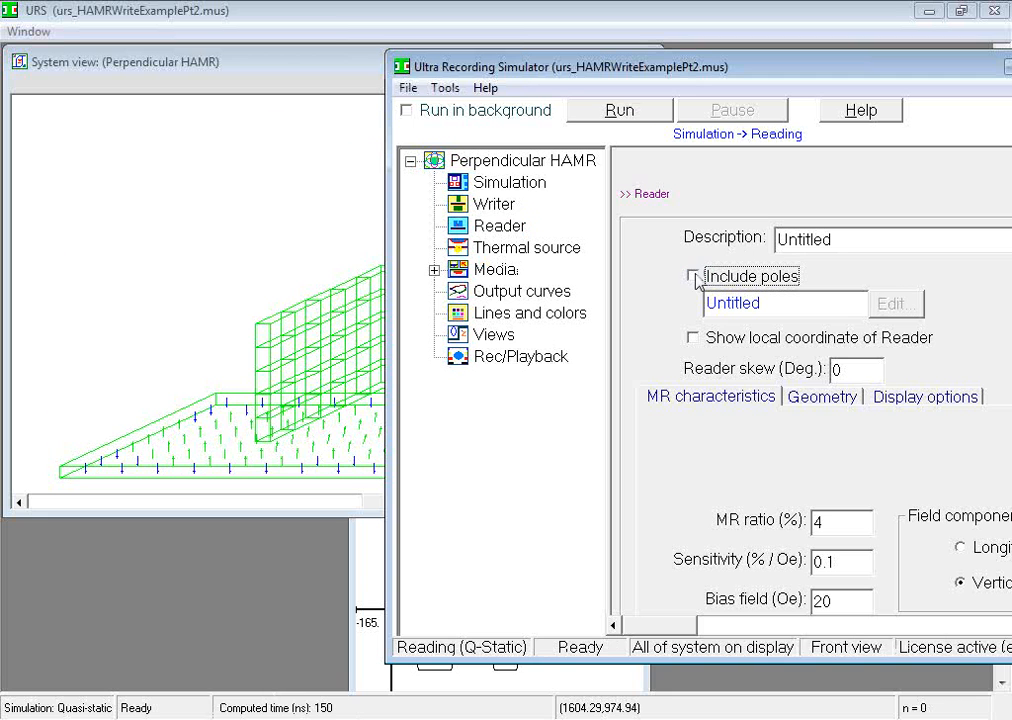
{"action": "left_click", "coordinate": [696, 276]}
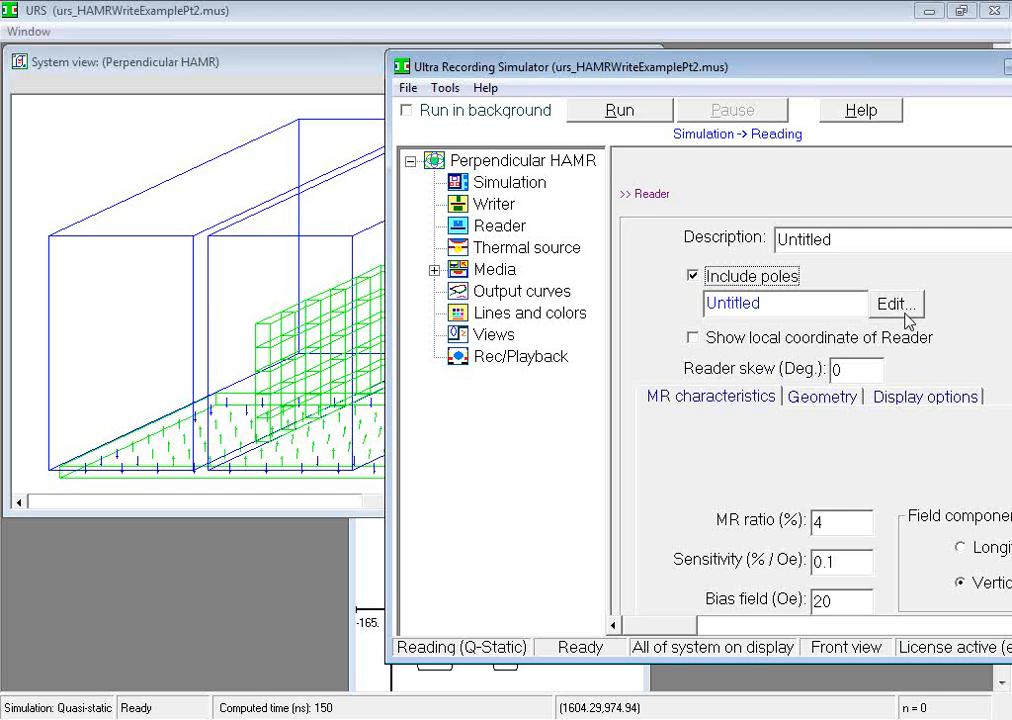
Step: Review the material properties of the reader's left pole without changing them, and view the output-curve choices for the reading simulation
{"action": "left_click", "coordinate": [903, 309]}
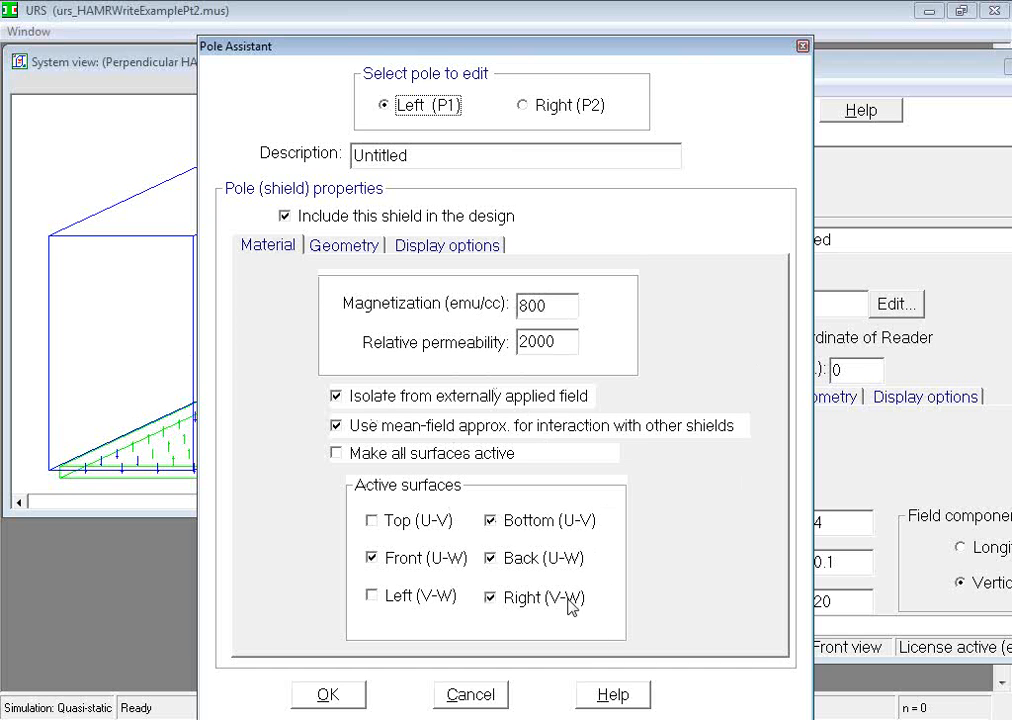
{"action": "left_click", "coordinate": [491, 697]}
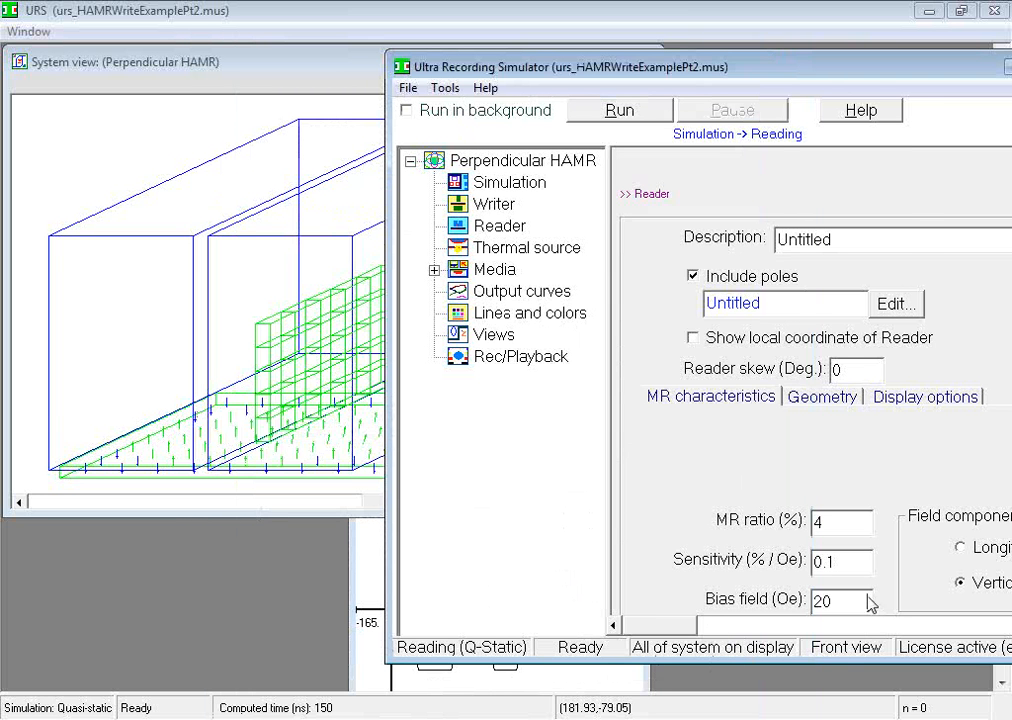
{"action": "left_click", "coordinate": [514, 293]}
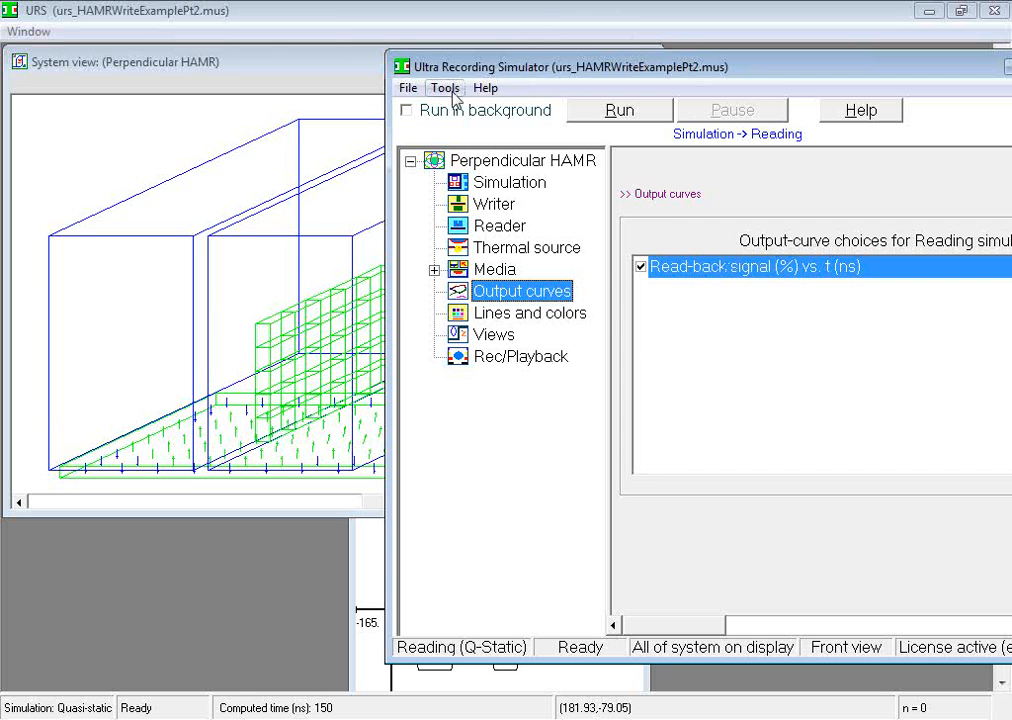
Step: Open the urs_ReadingDemoPt3 design file and fit its system tightly in the view
{"action": "left_click", "coordinate": [409, 89]}
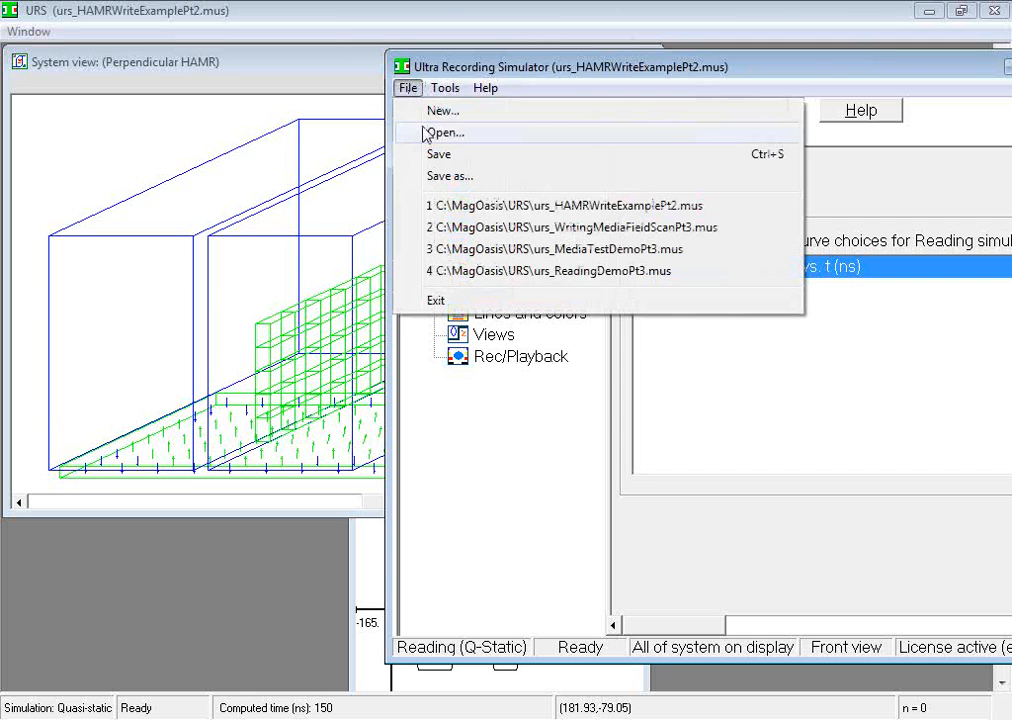
{"action": "left_click", "coordinate": [430, 131]}
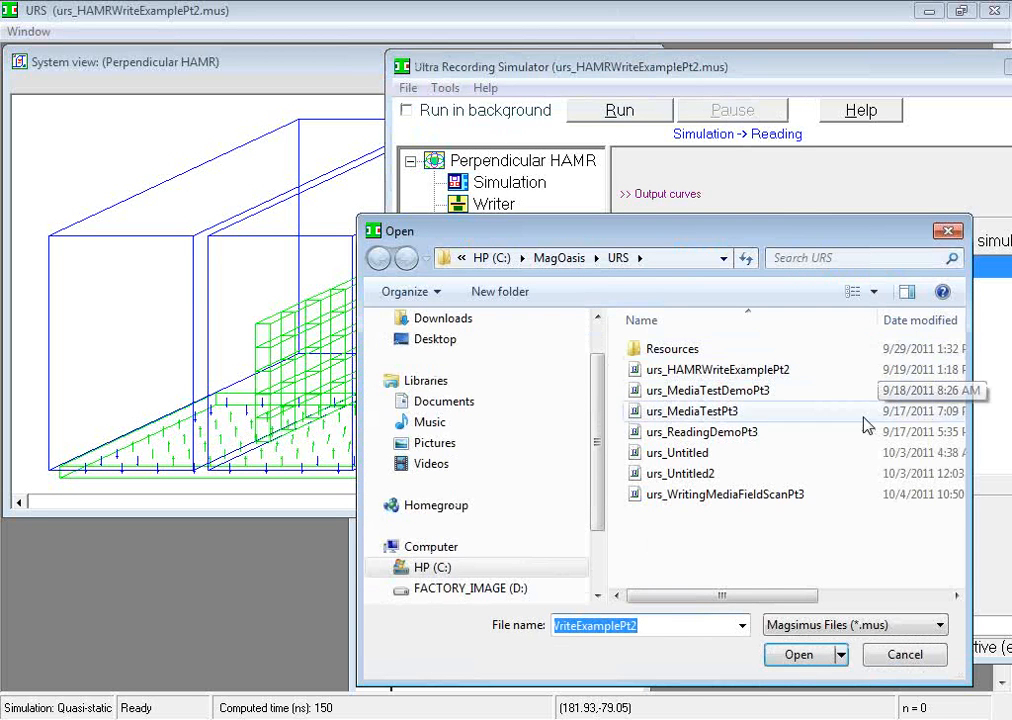
{"action": "double_click", "coordinate": [727, 443]}
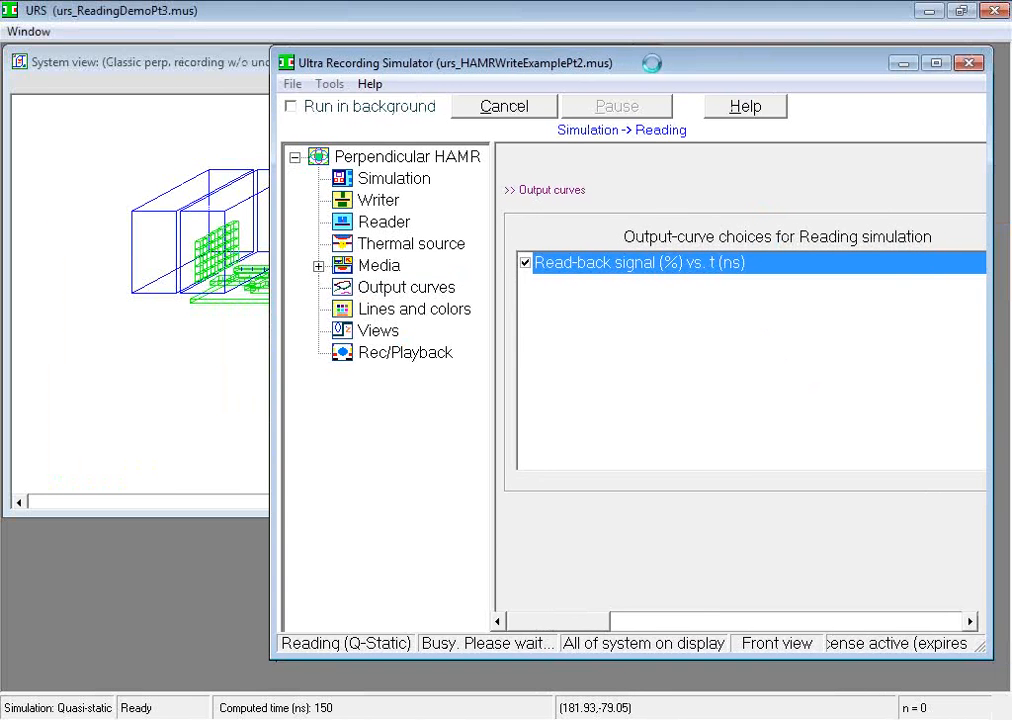
{"action": "left_click", "coordinate": [384, 337]}
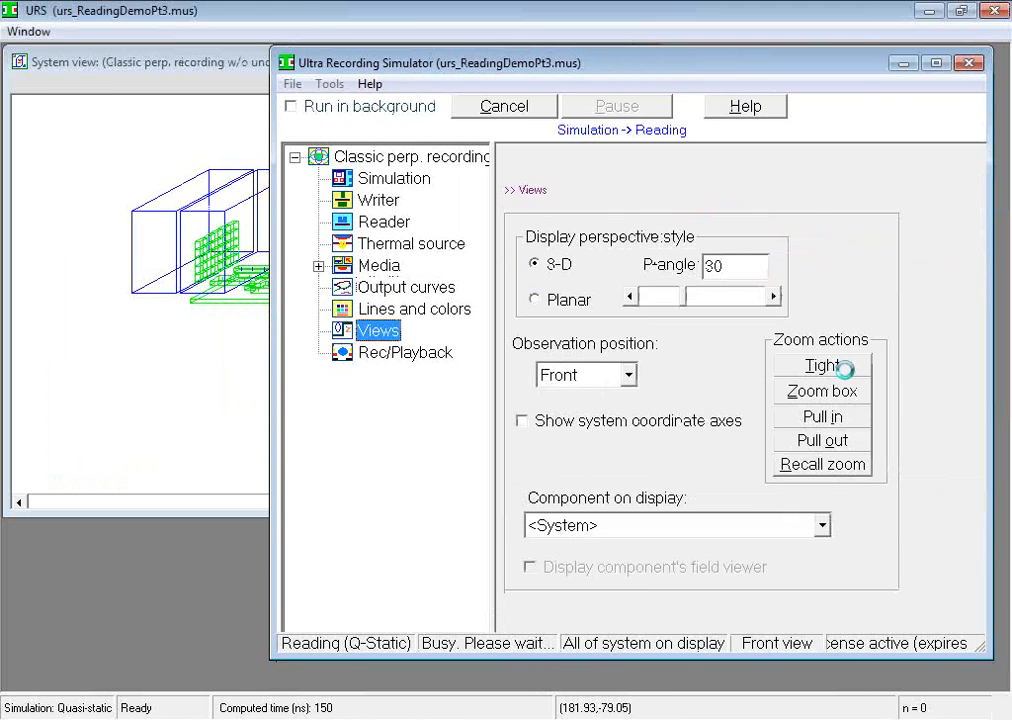
{"action": "left_click", "coordinate": [842, 370]}
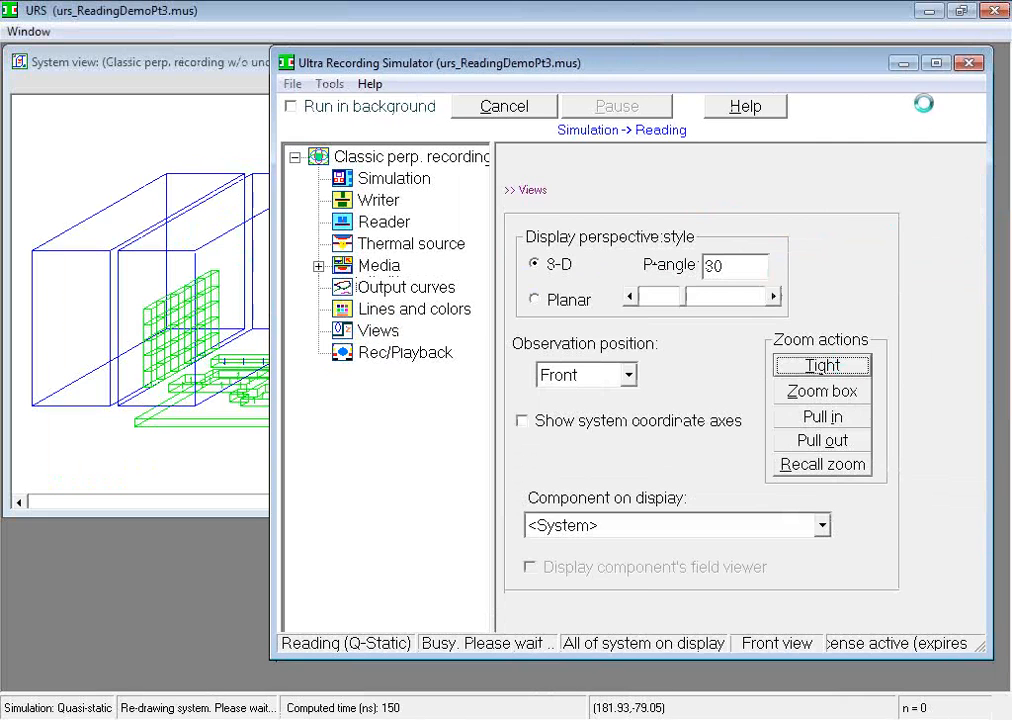
Step: Move the read-back signal plot off the system view to inspect both, and bring back the simulator settings window
{"action": "left_click", "coordinate": [905, 66]}
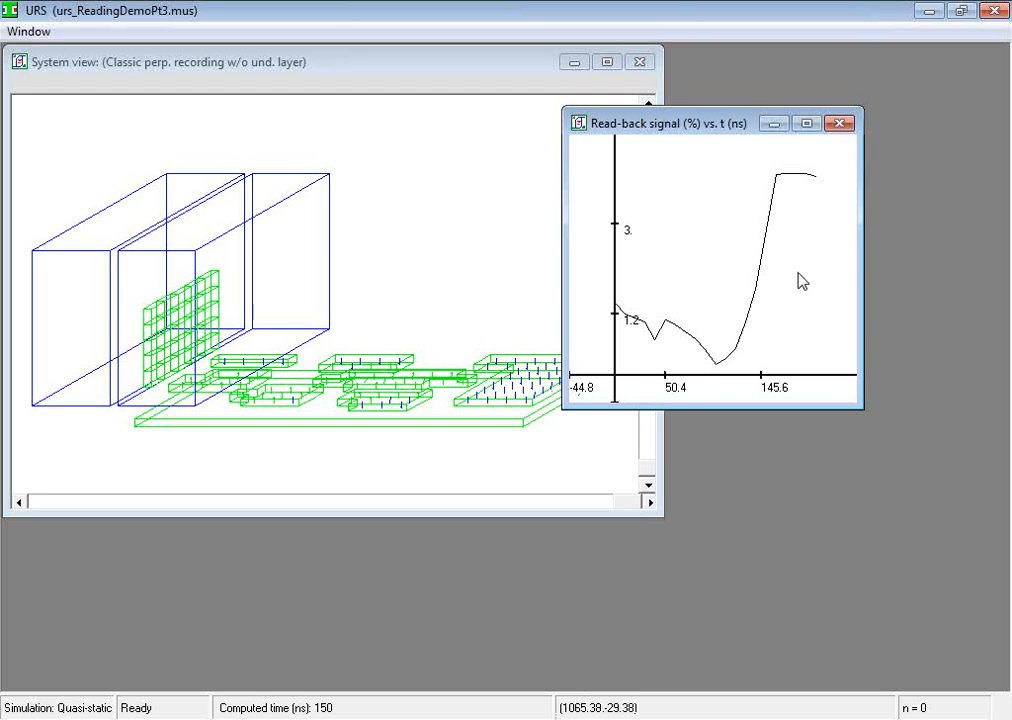
{"action": "left_click_drag", "start_coordinate": [734, 127], "coordinate": [804, 128]}
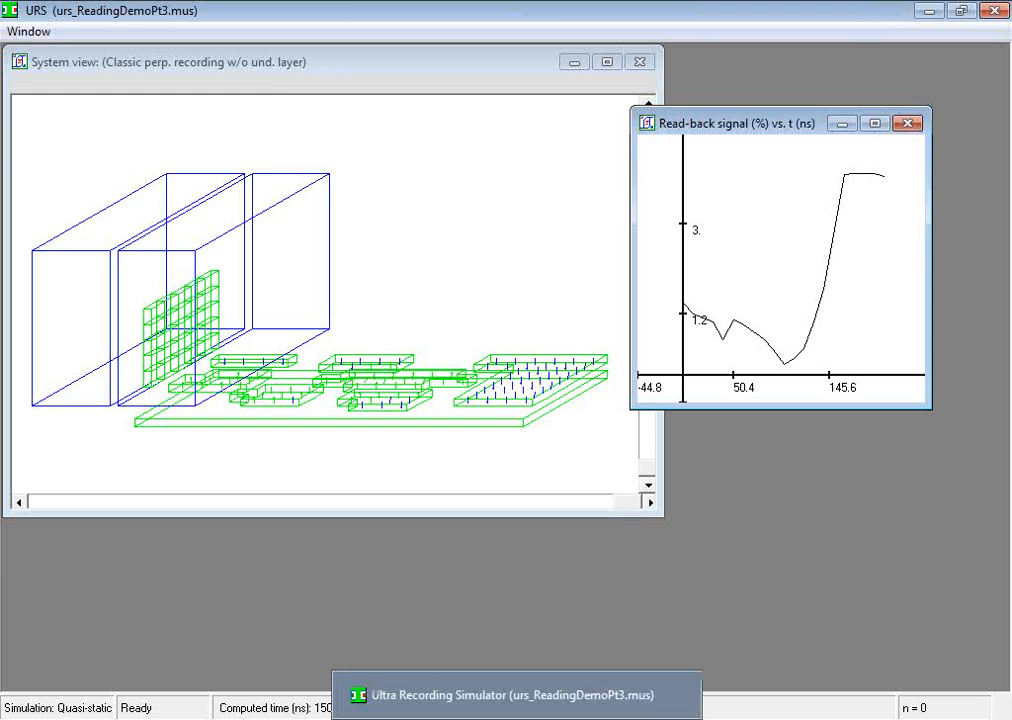
{"action": "left_click", "coordinate": [515, 716]}
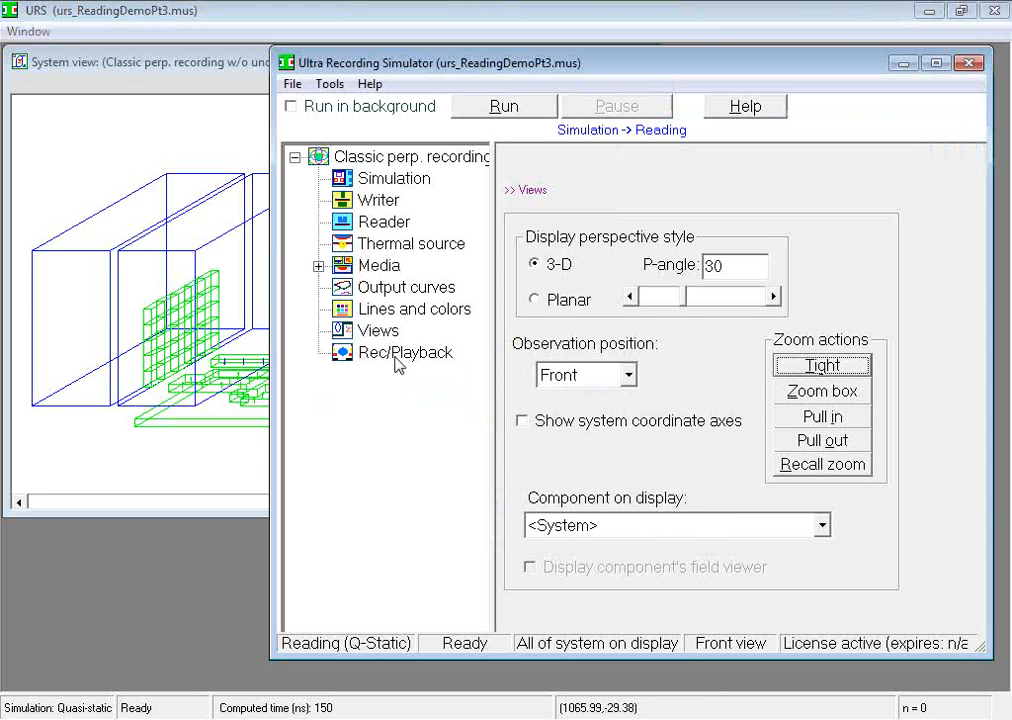
Step: Play the stored reading simulation forward in auto replay mode, observe the system view, and stop the playback
{"action": "left_click", "coordinate": [450, 355]}
{"action": "left_click", "coordinate": [802, 412]}
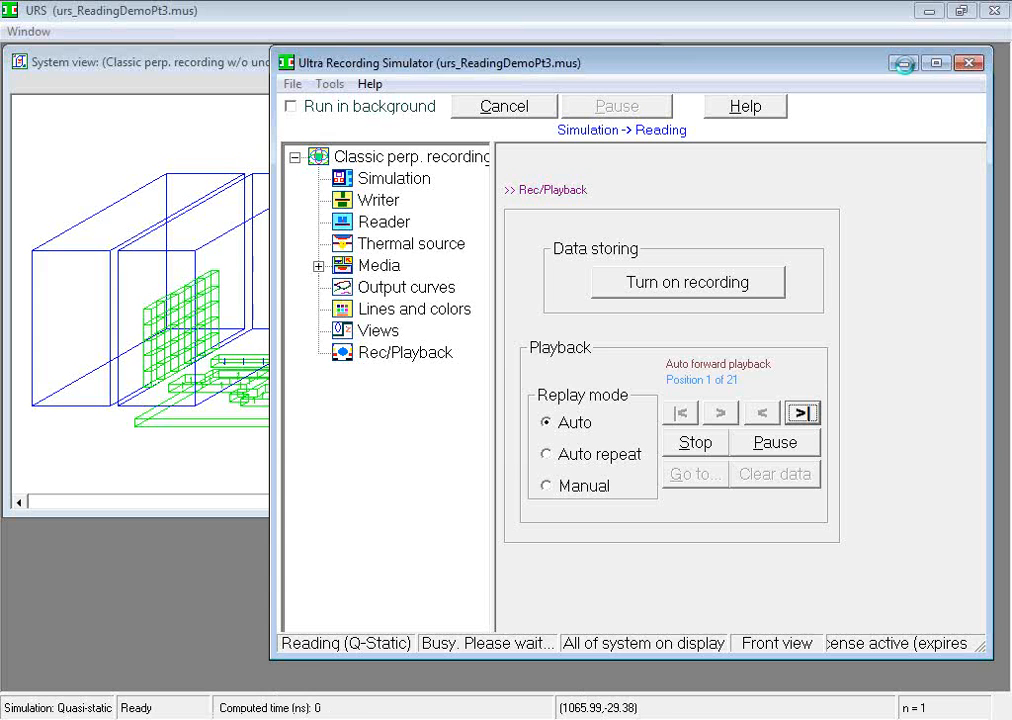
{"action": "left_click", "coordinate": [903, 63]}
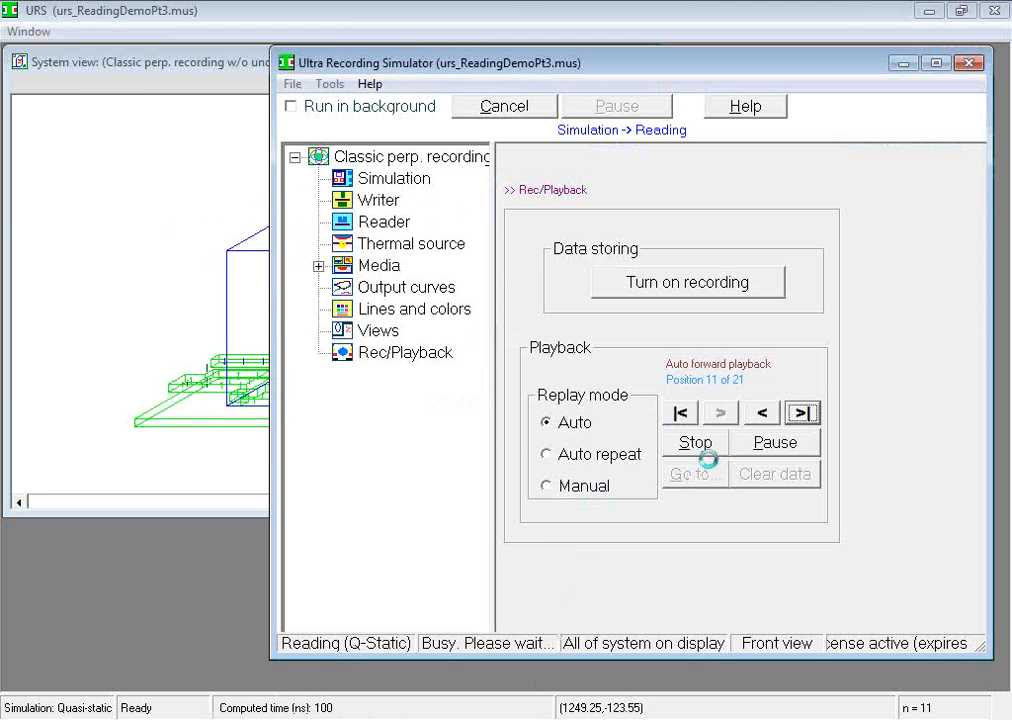
{"action": "left_click", "coordinate": [695, 442]}
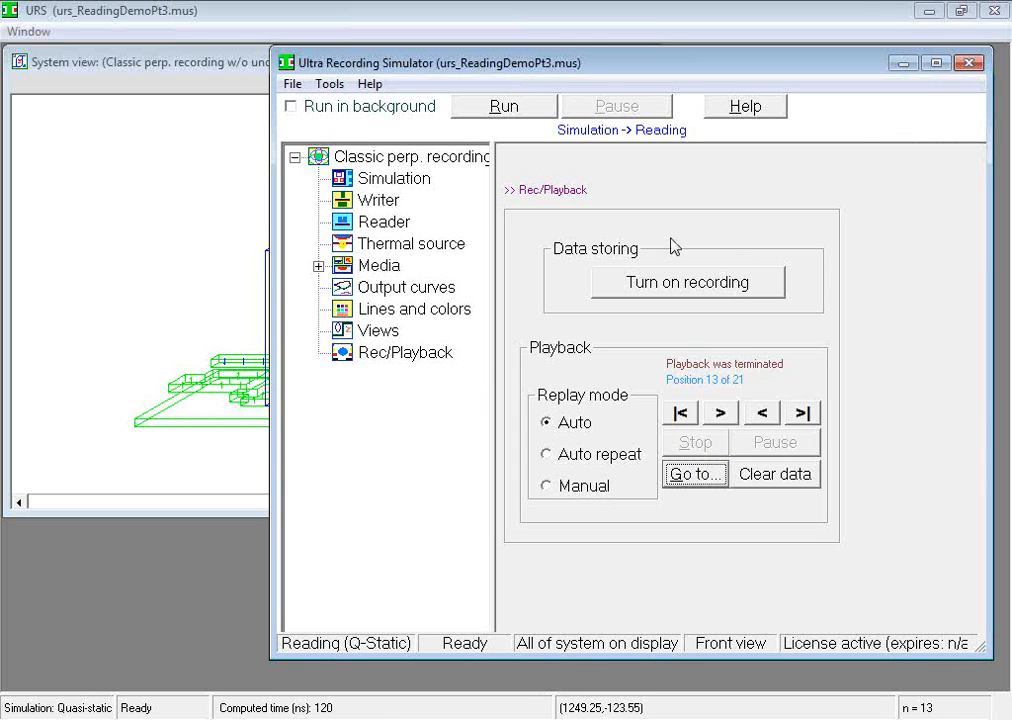
Step: Review the available simulation types for the reading design and keep Reading selected
{"action": "left_click", "coordinate": [417, 182]}
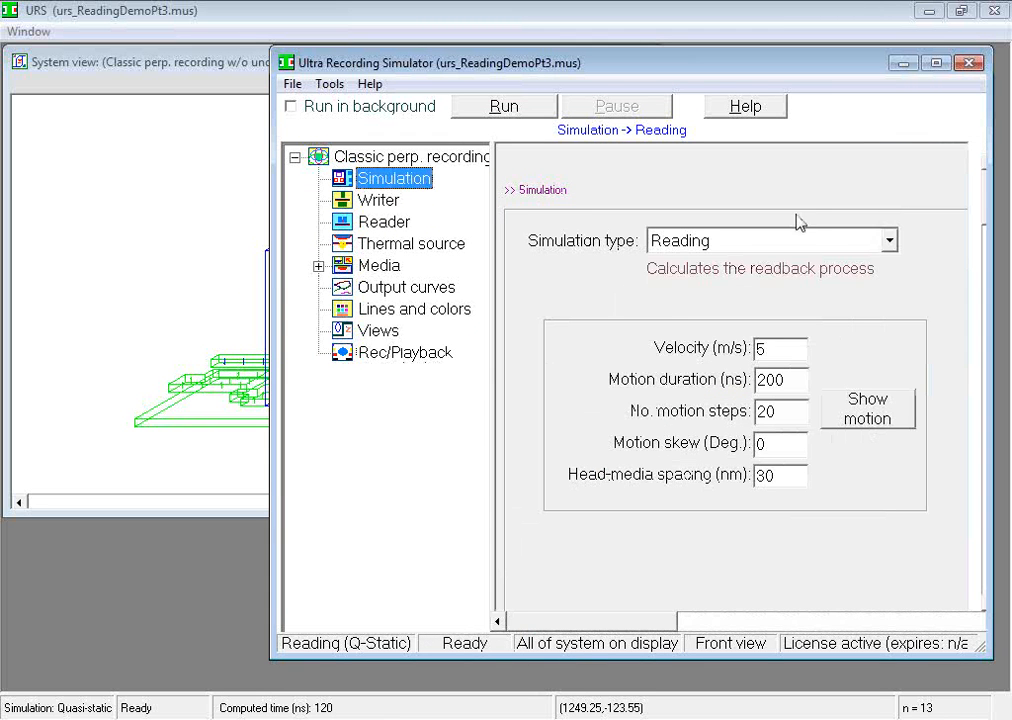
{"action": "left_click", "coordinate": [887, 243]}
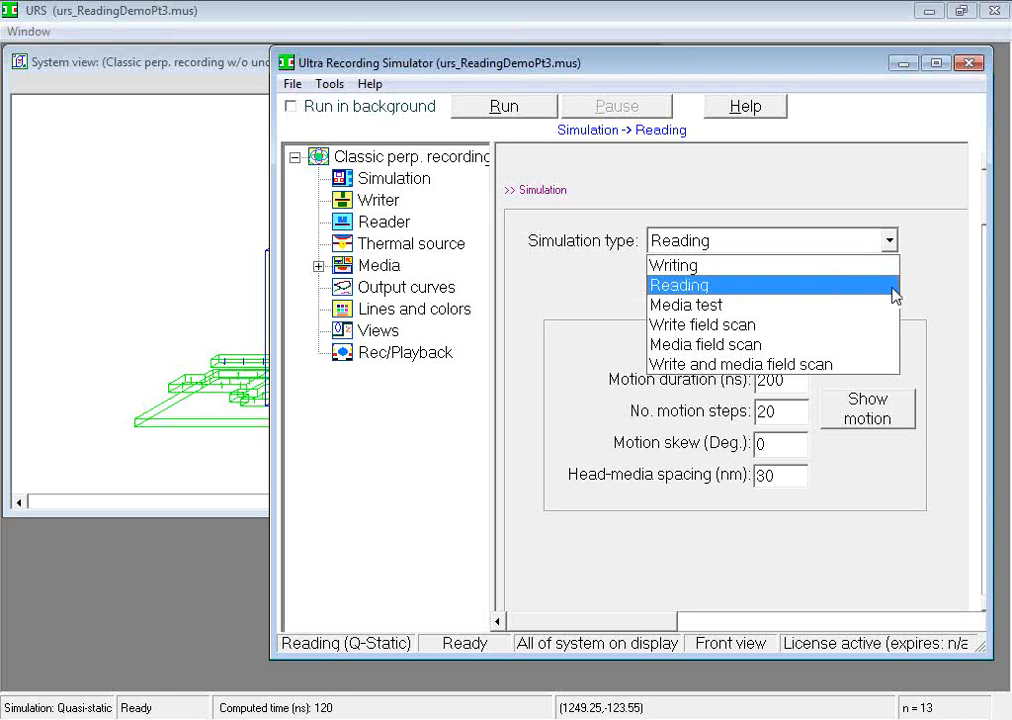
{"action": "left_click", "coordinate": [893, 288]}
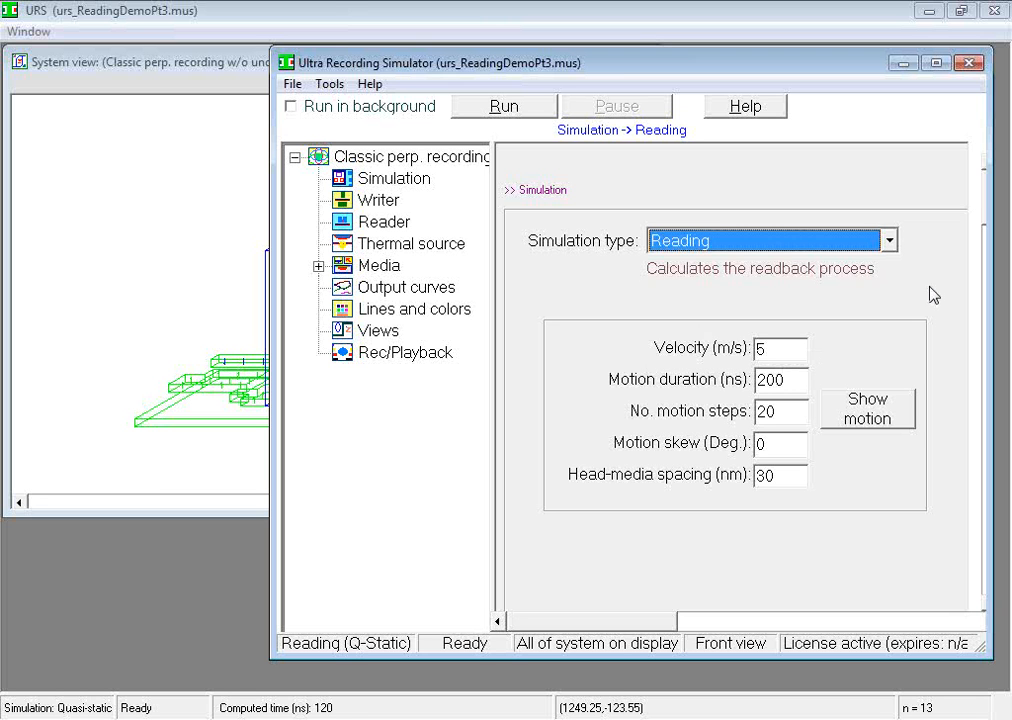
Step: Create a new design with the Classic longitudinal recording configuration, the Media test simulation type and the Quasi-Static solver
{"action": "left_click", "coordinate": [292, 85]}
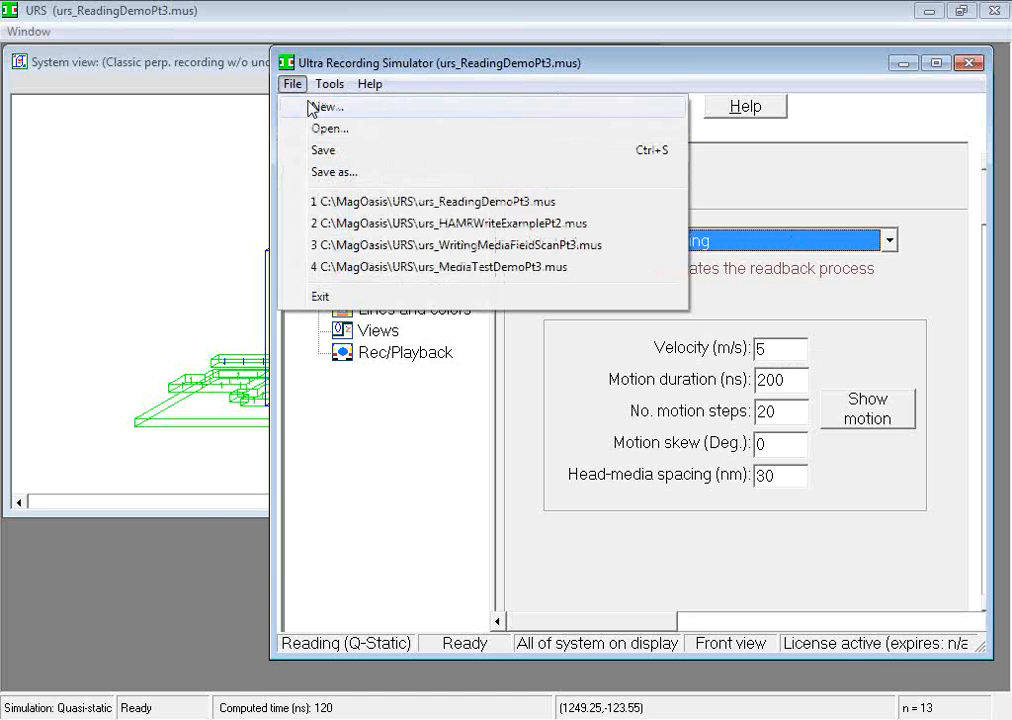
{"action": "left_click", "coordinate": [318, 106]}
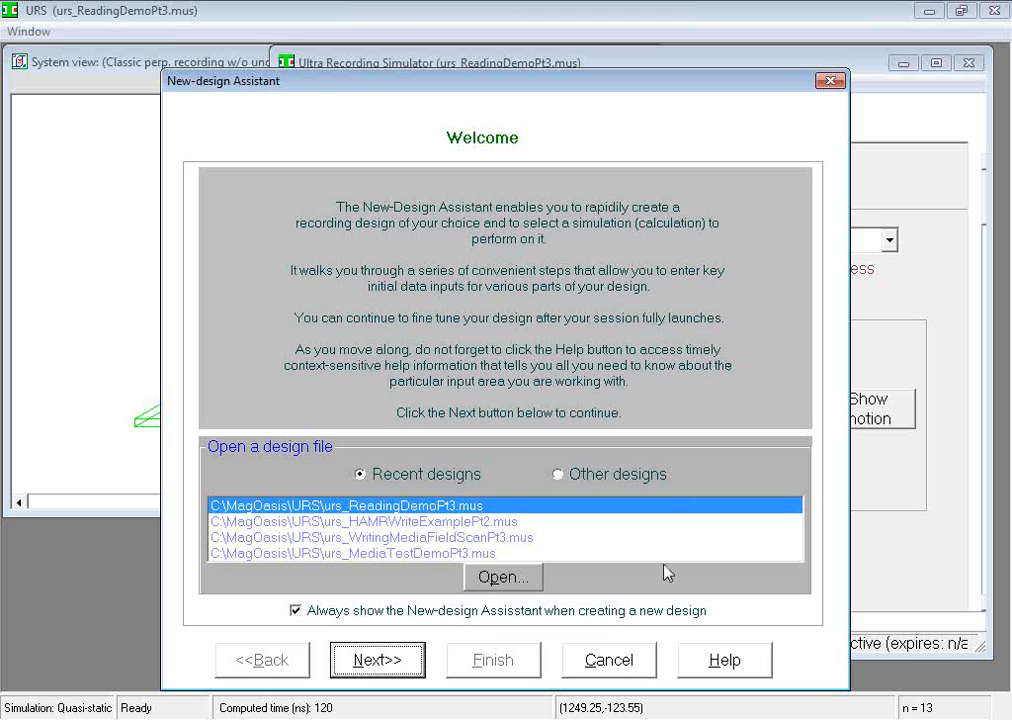
{"action": "left_click", "coordinate": [377, 660]}
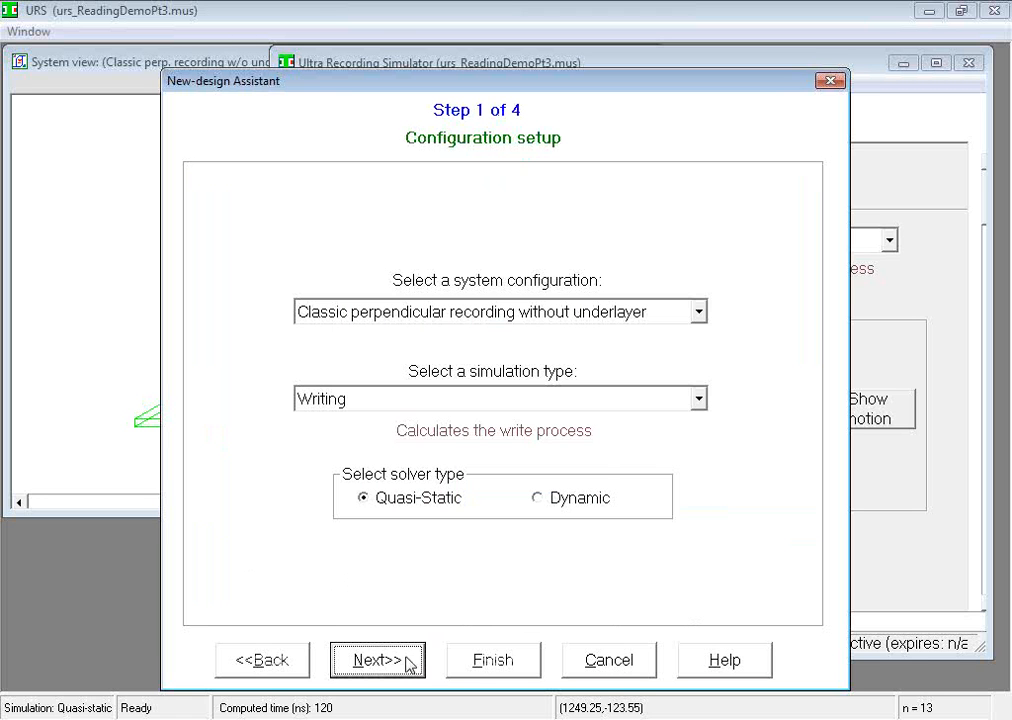
{"action": "left_click", "coordinate": [699, 400]}
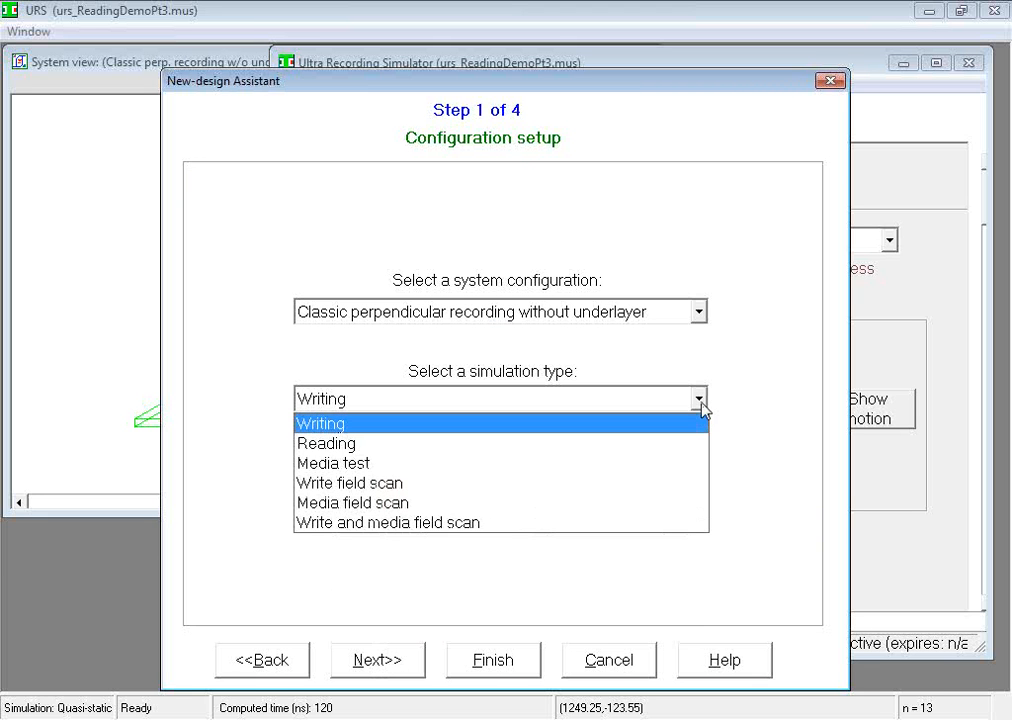
{"action": "left_click", "coordinate": [679, 464]}
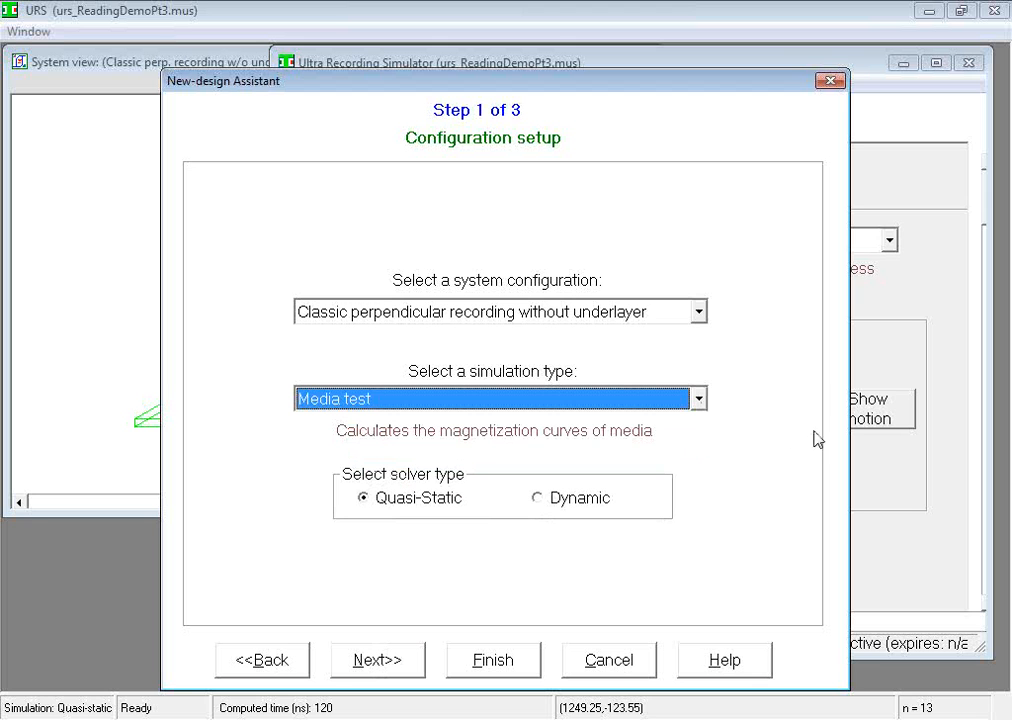
{"action": "left_click", "coordinate": [699, 313]}
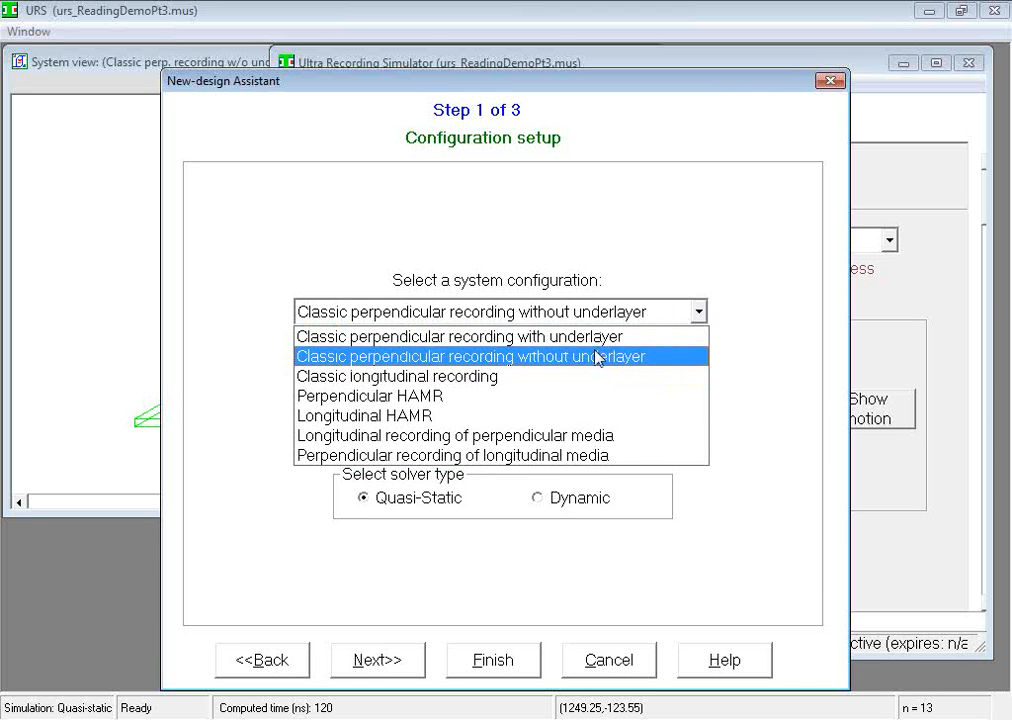
{"action": "left_click", "coordinate": [556, 381]}
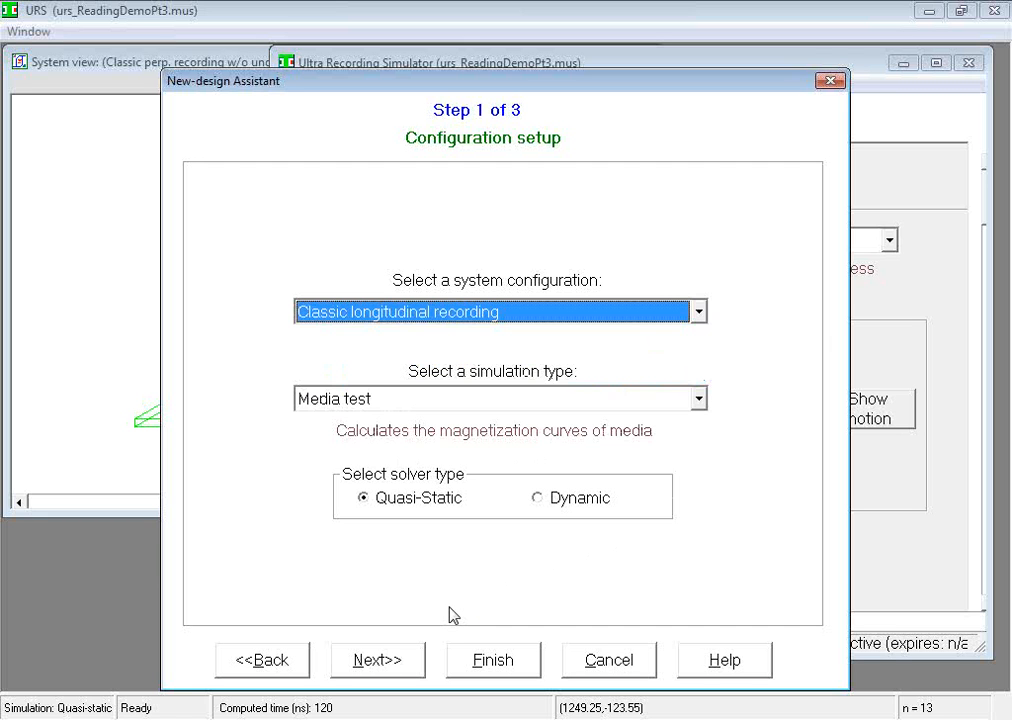
{"action": "left_click", "coordinate": [490, 662]}
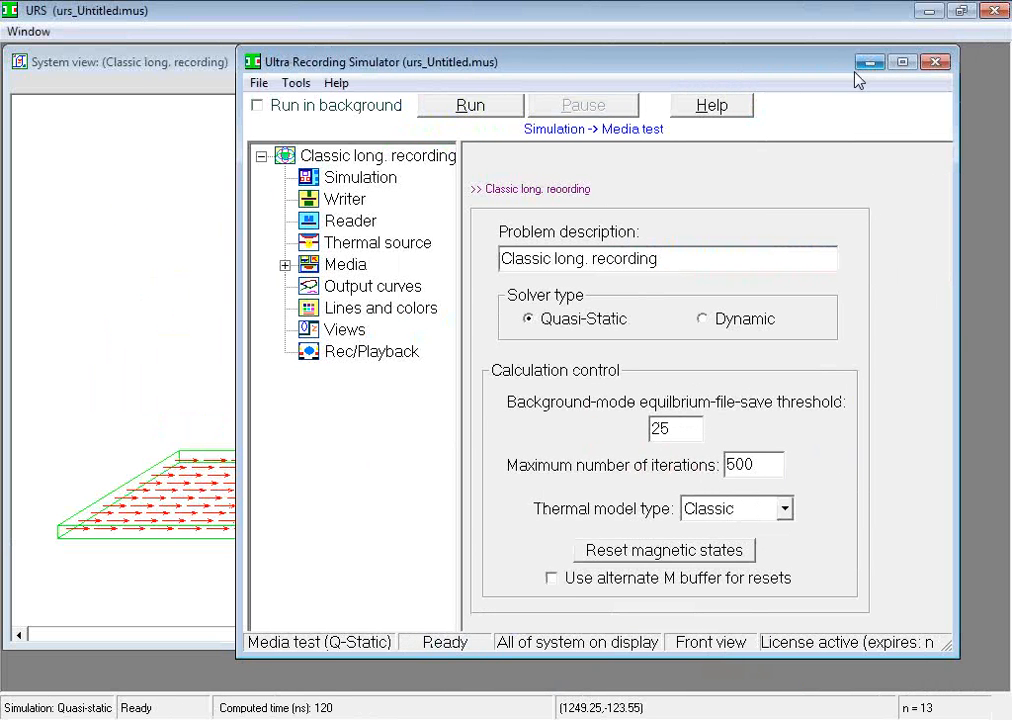
Step: Inspect the new design's unobstructed system view, and review its simulation, writer, reader and thermal source settings
{"action": "left_click", "coordinate": [869, 63]}
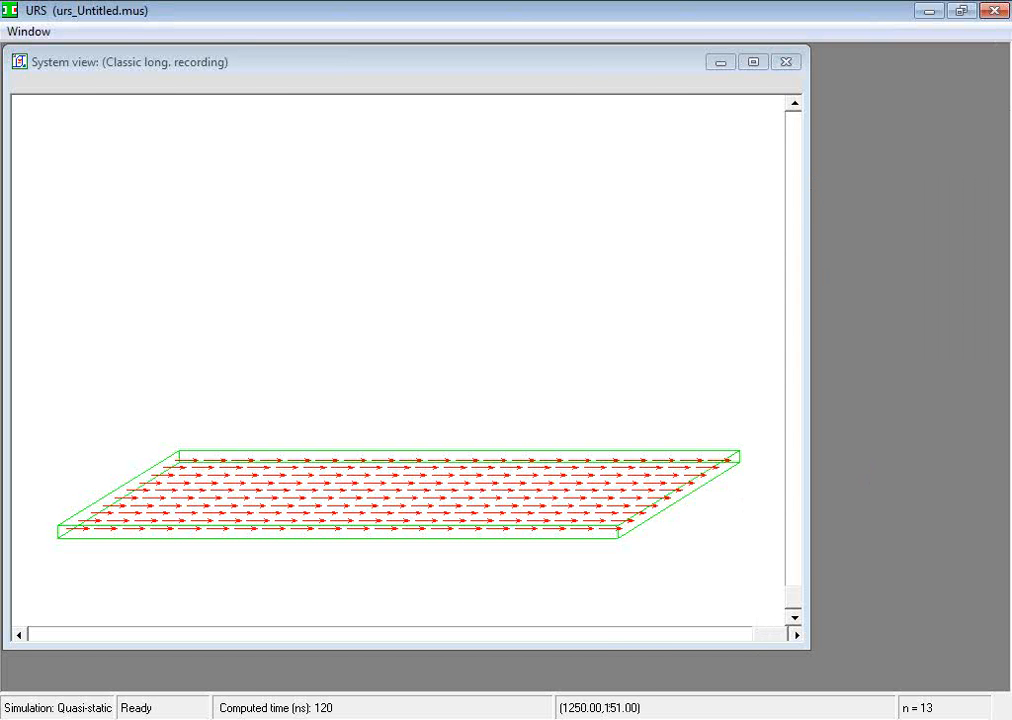
{"action": "left_click", "coordinate": [533, 719]}
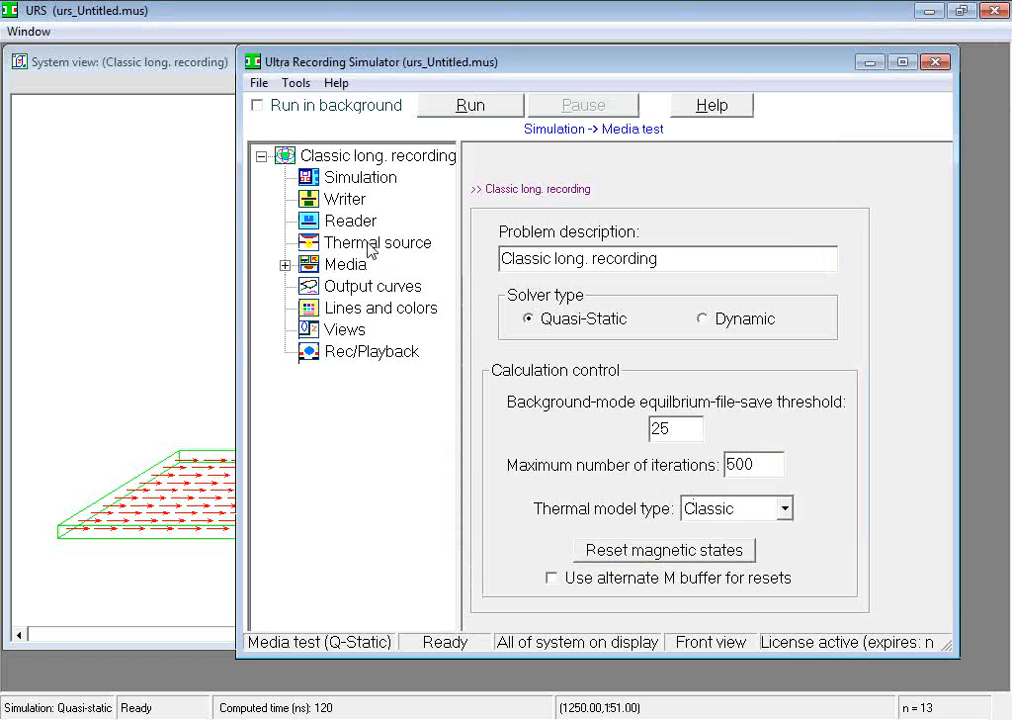
{"action": "left_click", "coordinate": [375, 189]}
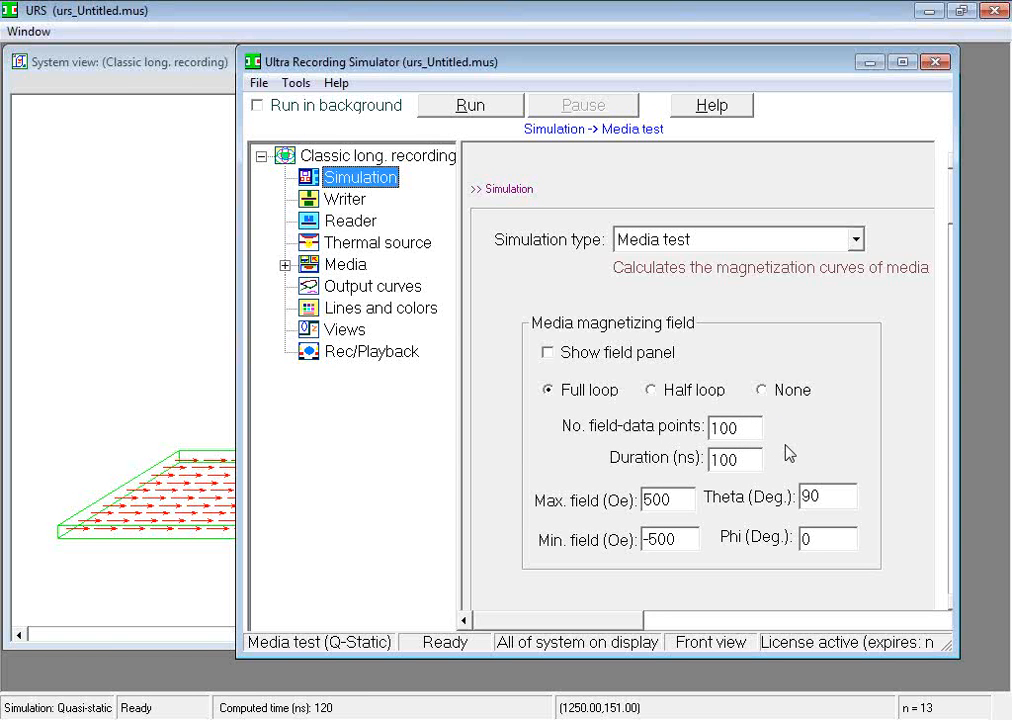
{"action": "left_click", "coordinate": [360, 205]}
{"action": "left_click", "coordinate": [310, 221]}
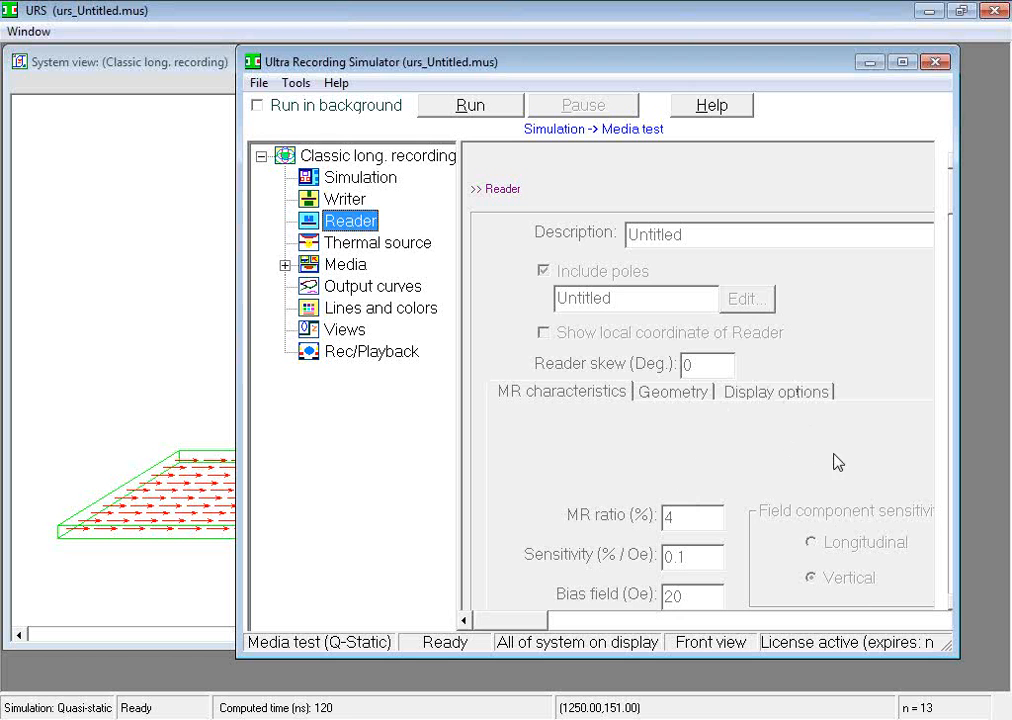
{"action": "left_click", "coordinate": [368, 245]}
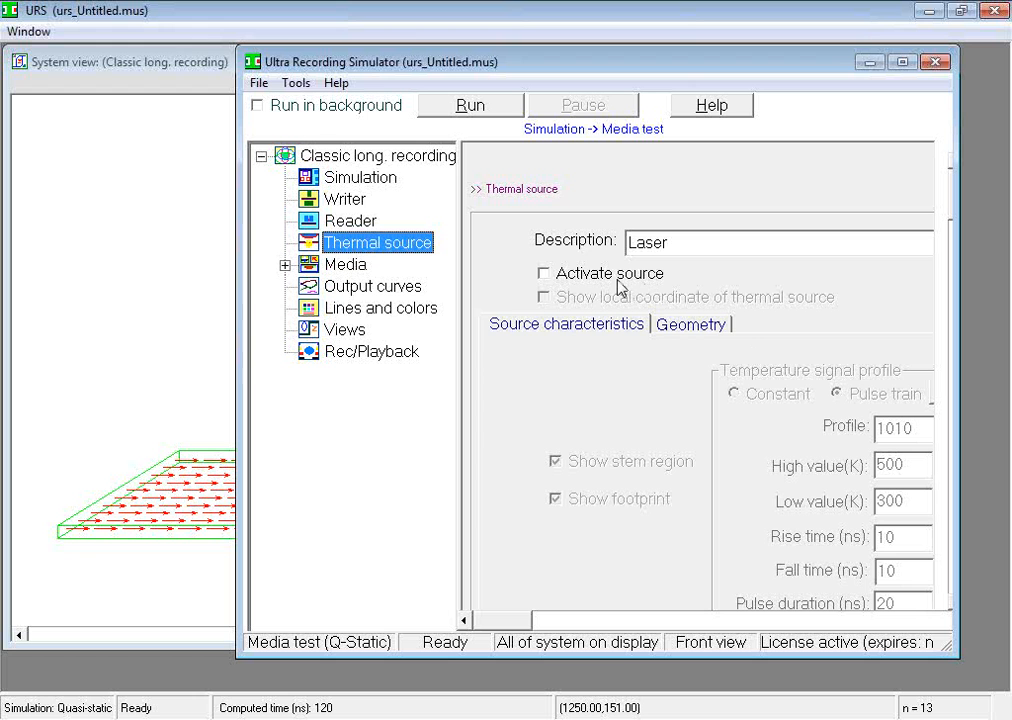
Step: Expand the media component and review the settings of its storage layer and under layer
{"action": "left_click", "coordinate": [285, 266]}
{"action": "left_click", "coordinate": [340, 267]}
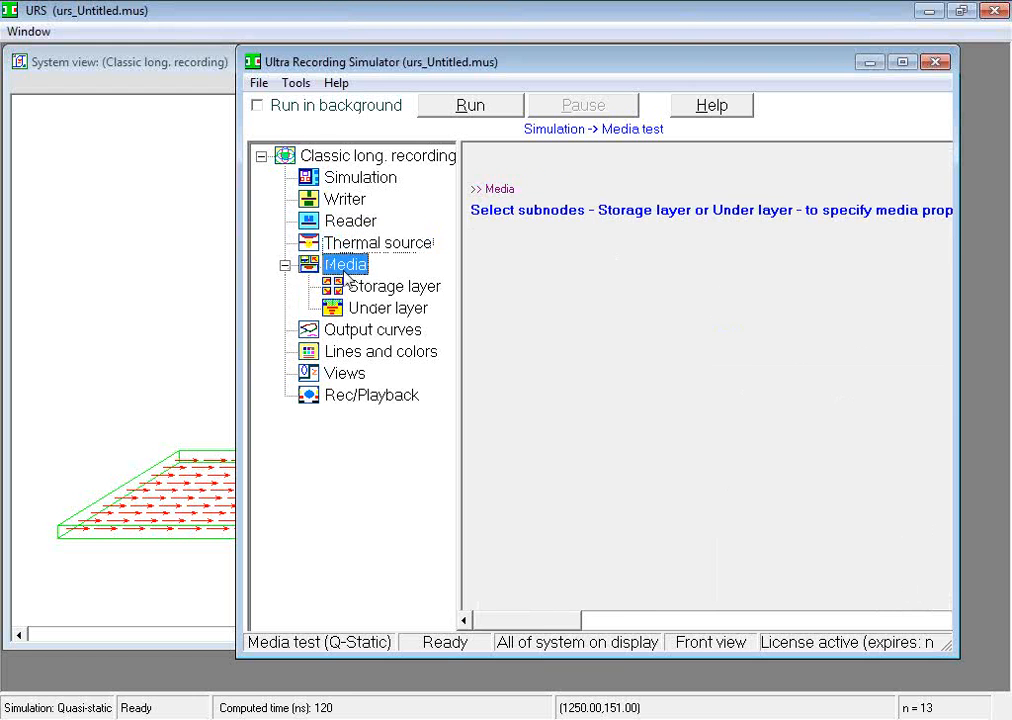
{"action": "left_click", "coordinate": [387, 288]}
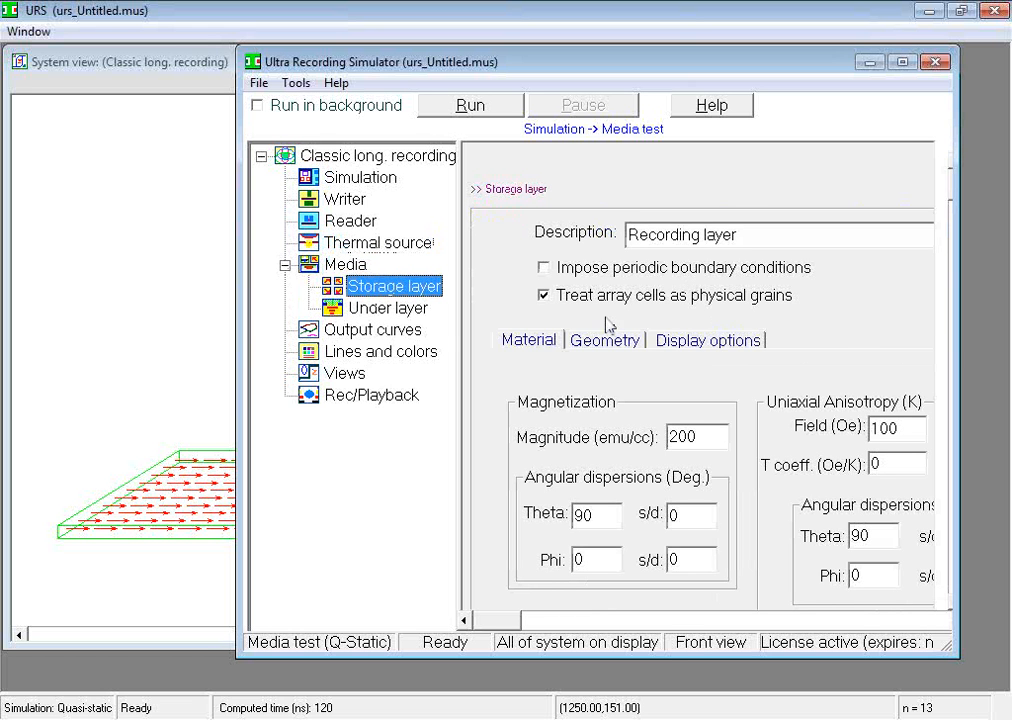
{"action": "left_click", "coordinate": [388, 308]}
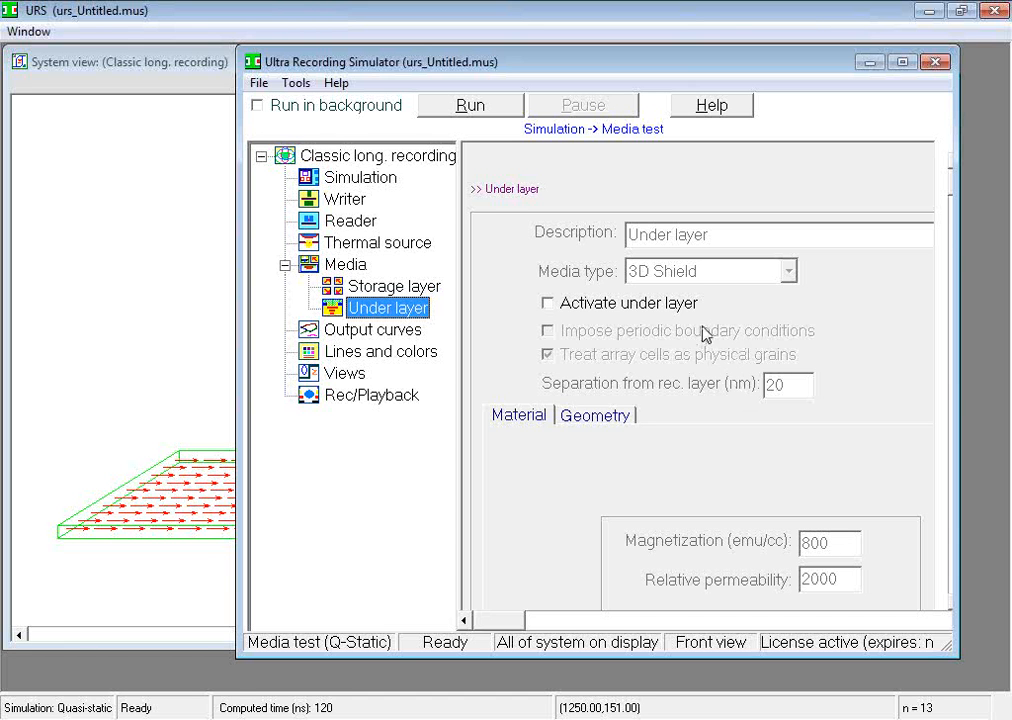
Step: Open the urs_MediaTestDemoPt3 design file, inspect its system view and magnetization curves, and bring back the simulator settings window
{"action": "left_click", "coordinate": [260, 84]}
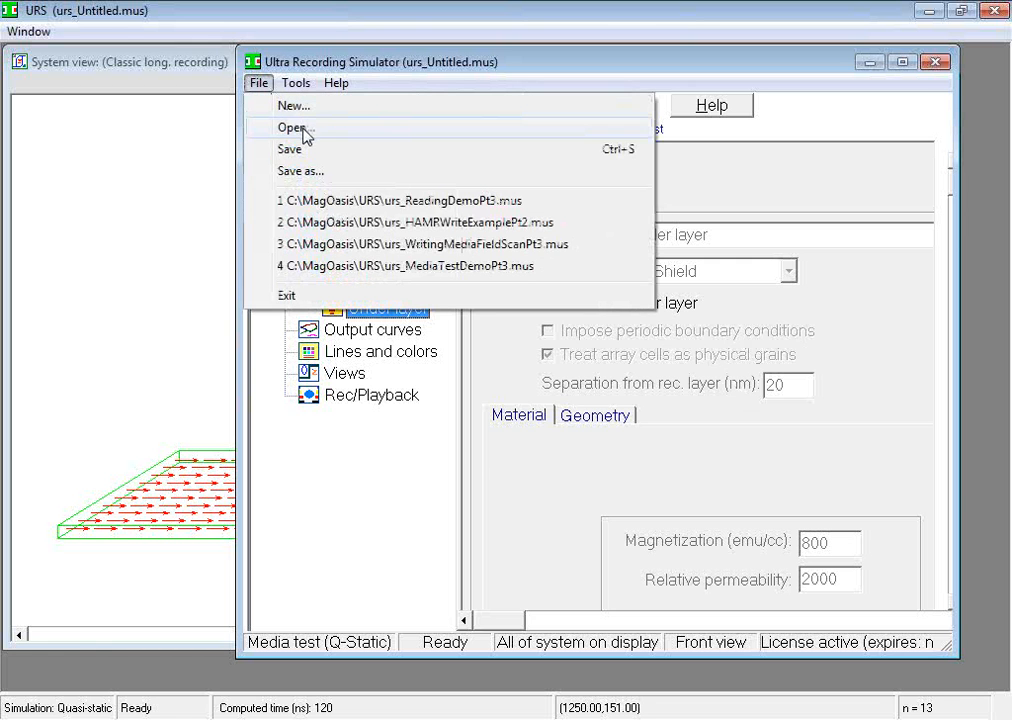
{"action": "left_click", "coordinate": [280, 129]}
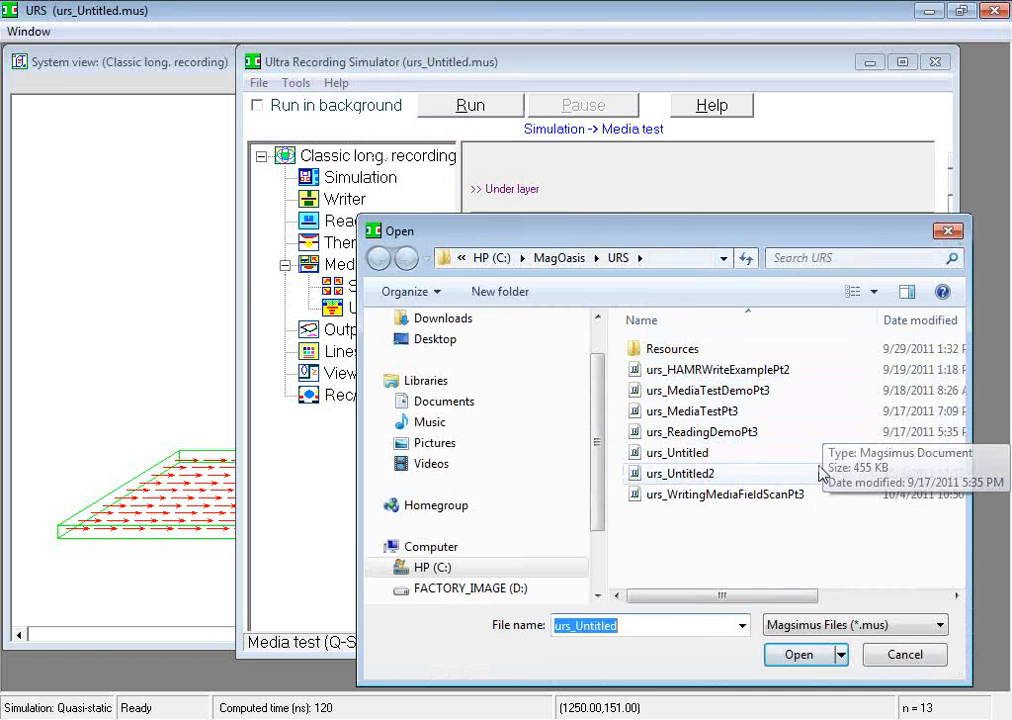
{"action": "double_click", "coordinate": [671, 389]}
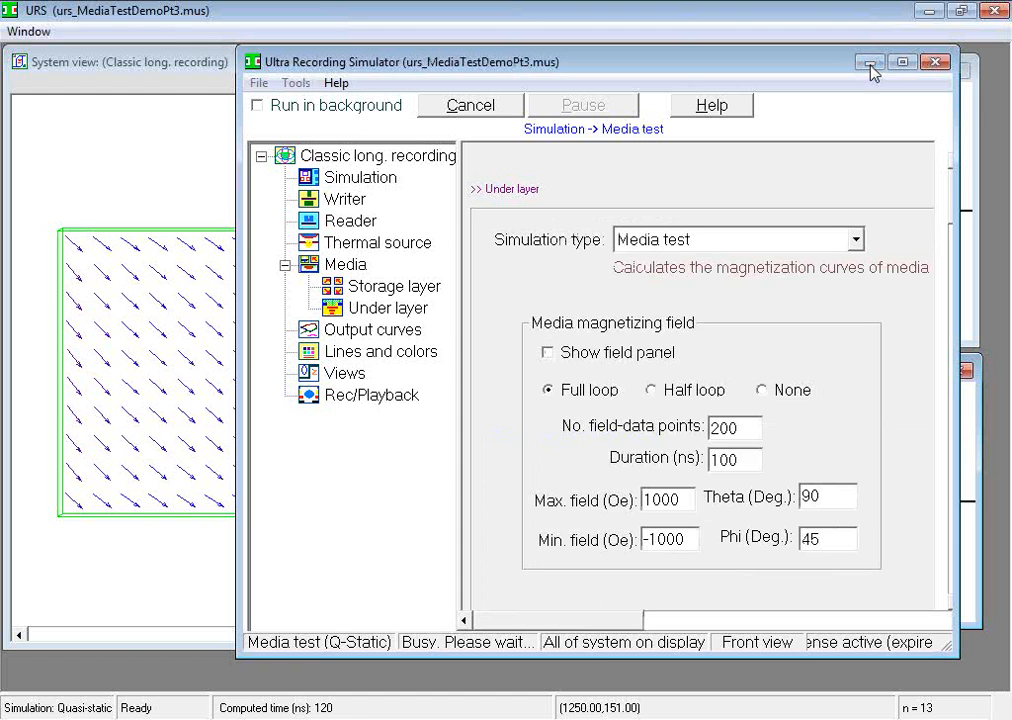
{"action": "left_click", "coordinate": [869, 63]}
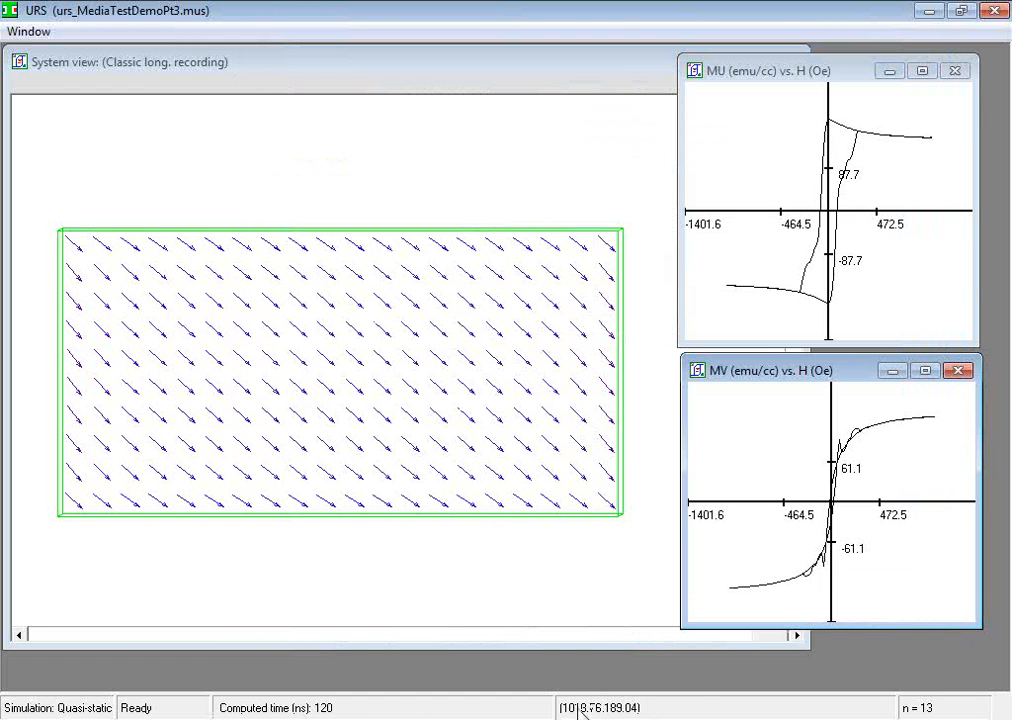
{"action": "mouse_move", "coordinate": [516, 718]}
{"action": "left_click", "coordinate": [515, 718]}
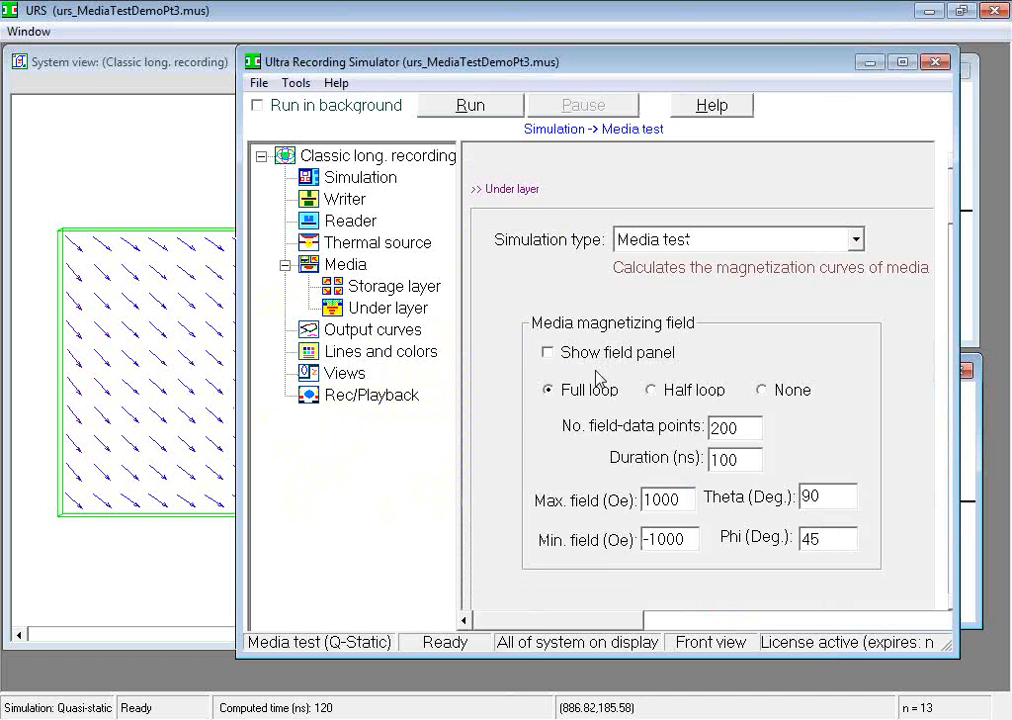
Step: Show the external field panel for the media test and place it over the lower part of the system view
{"action": "left_click", "coordinate": [548, 353]}
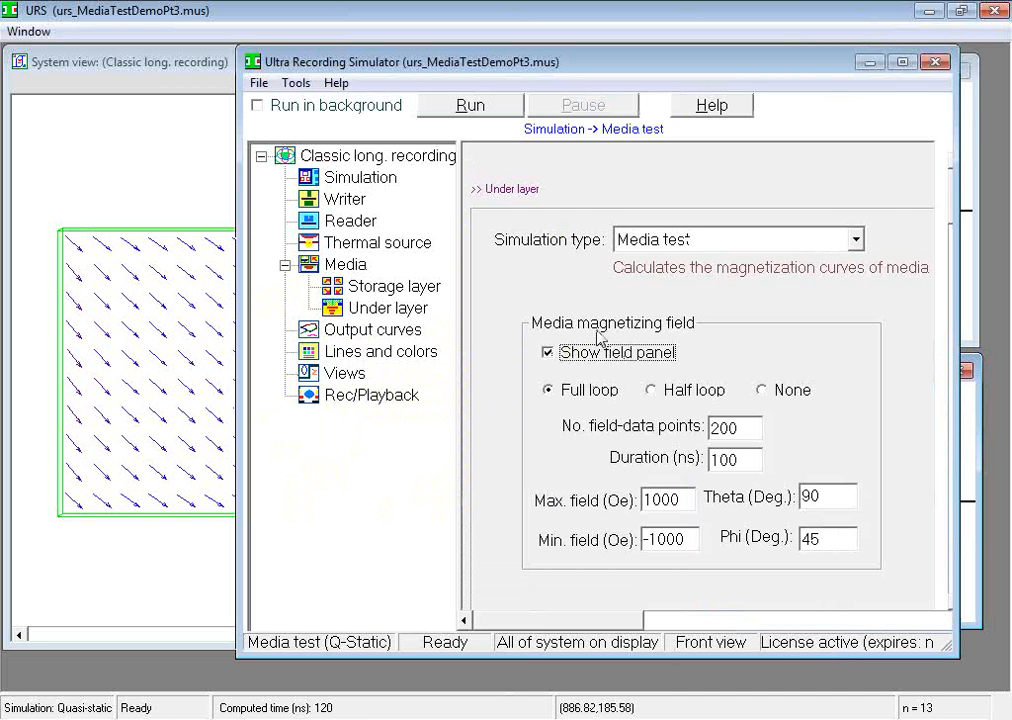
{"action": "left_click", "coordinate": [870, 64]}
{"action": "left_click_drag", "start_coordinate": [332, 230], "coordinate": [355, 404]}
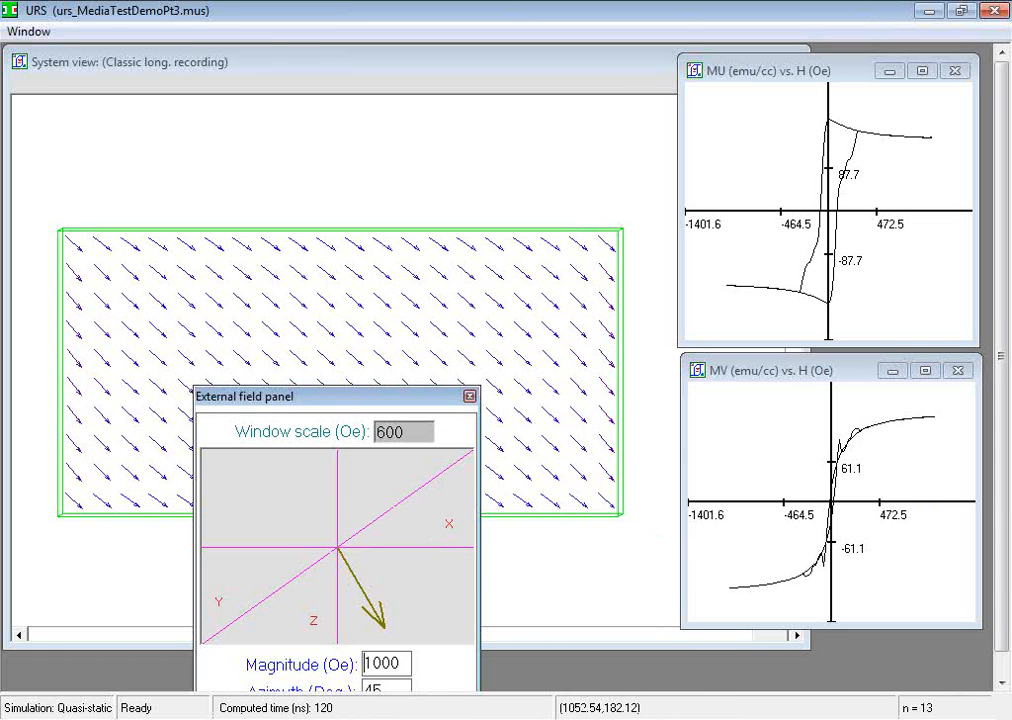
Step: Return to the simulator settings and set the recorded media test's playback to position 47
{"action": "key", "text": "alt+Tab"}
{"action": "left_click", "coordinate": [375, 398]}
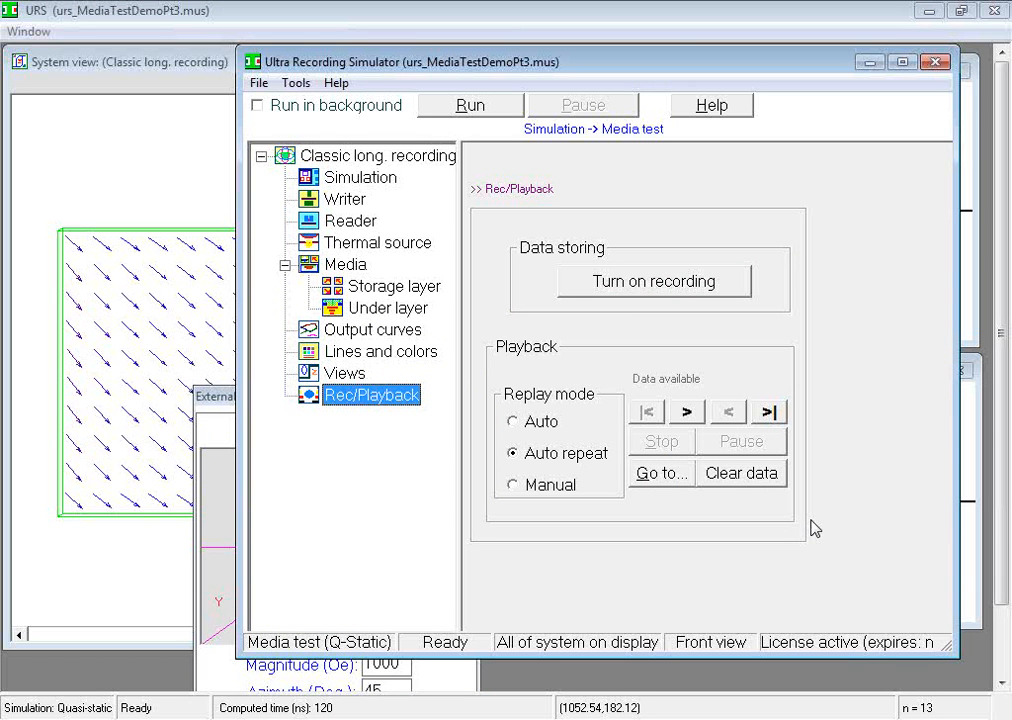
{"action": "left_click", "coordinate": [659, 475]}
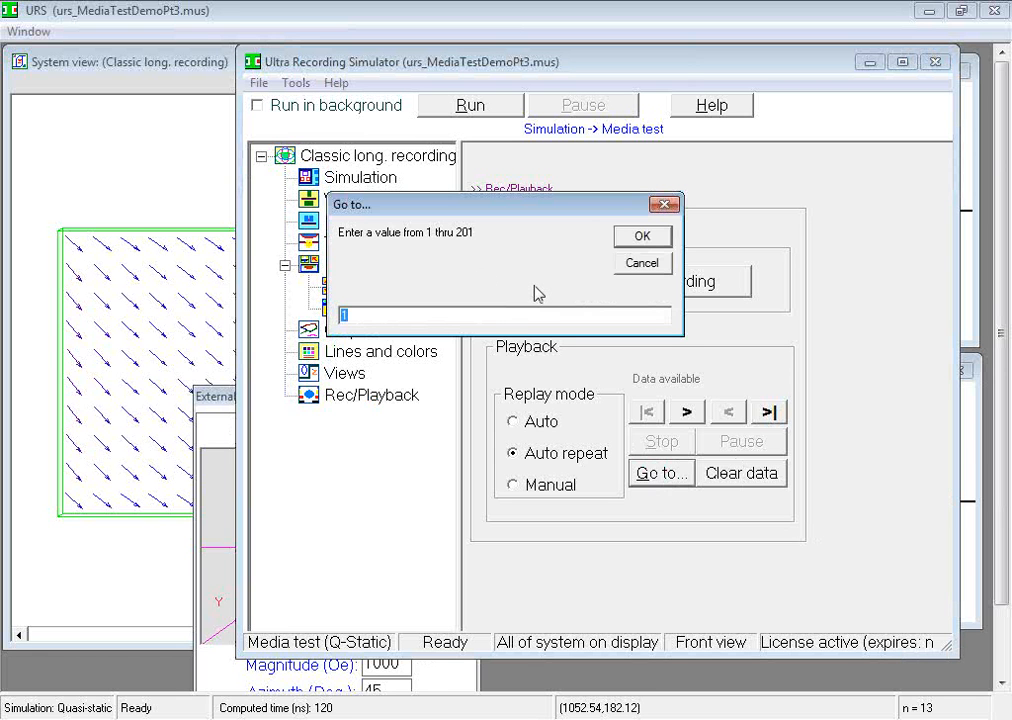
{"action": "type", "text": "47"}
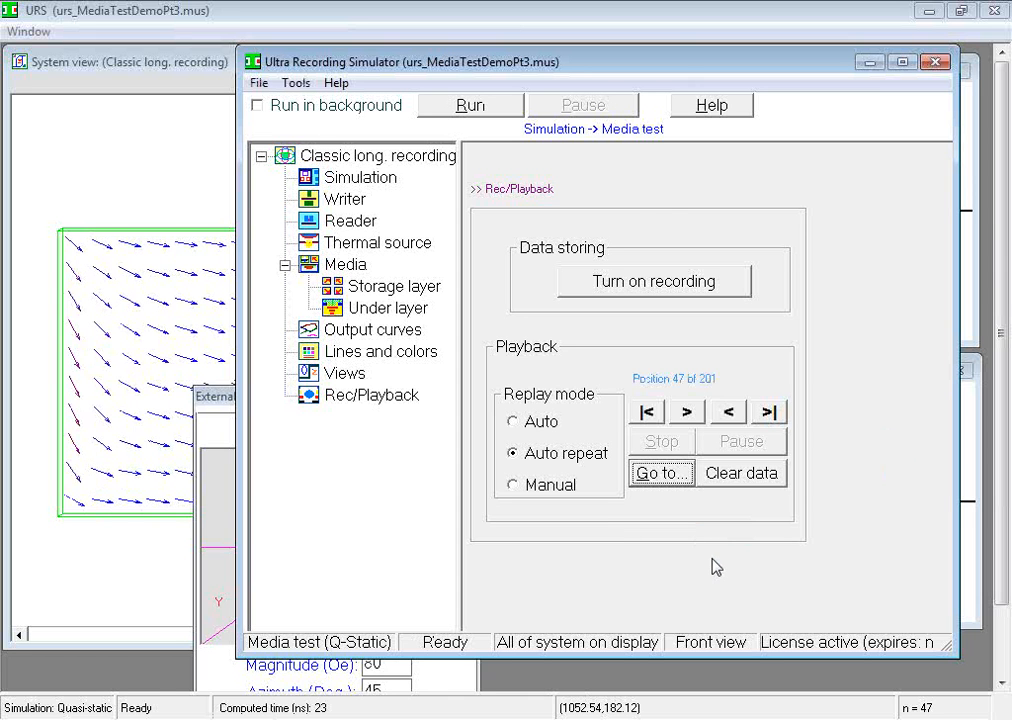
Step: Play the media test forward from the current position, uncover the system view and curves, and move the external field panel lower
{"action": "left_click", "coordinate": [687, 413]}
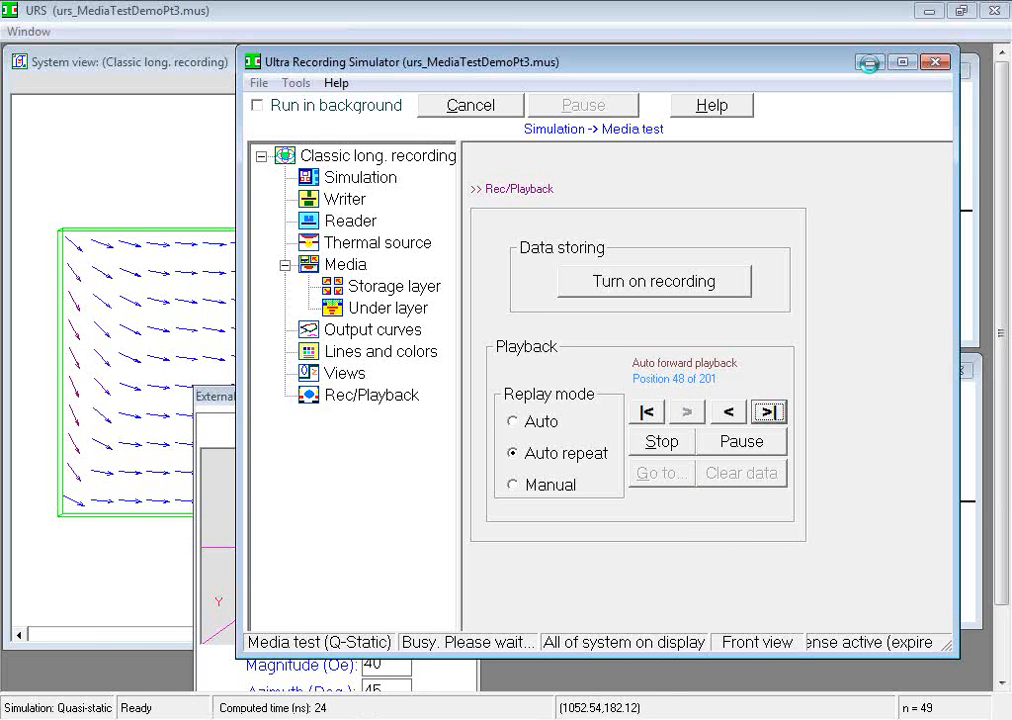
{"action": "left_click", "coordinate": [869, 63]}
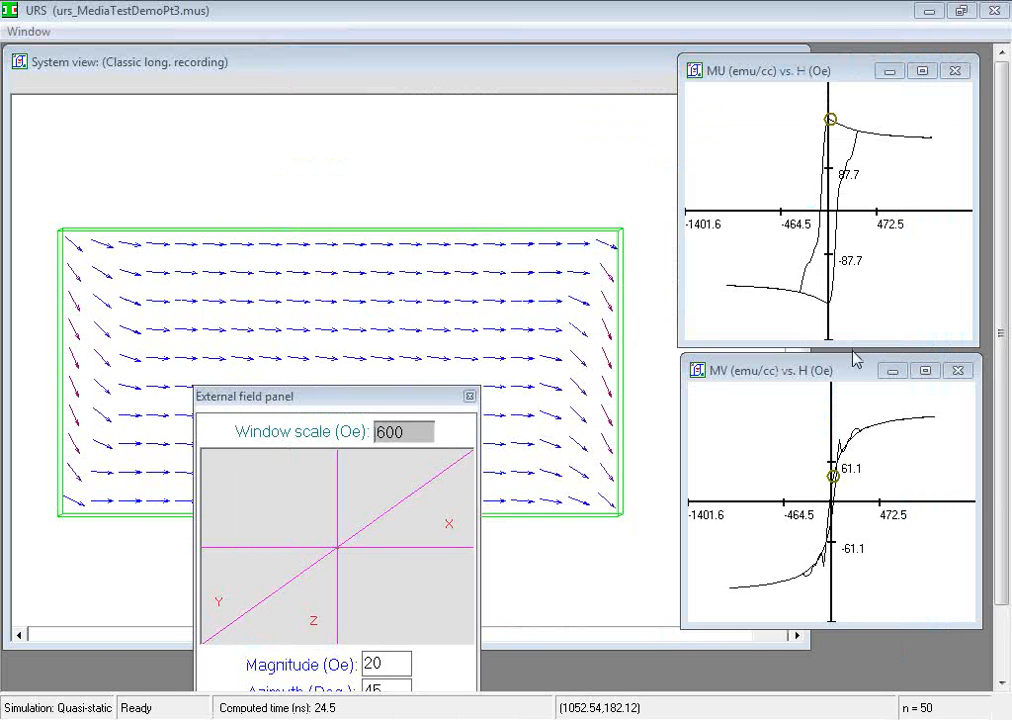
{"action": "left_click_drag", "start_coordinate": [304, 403], "coordinate": [332, 466]}
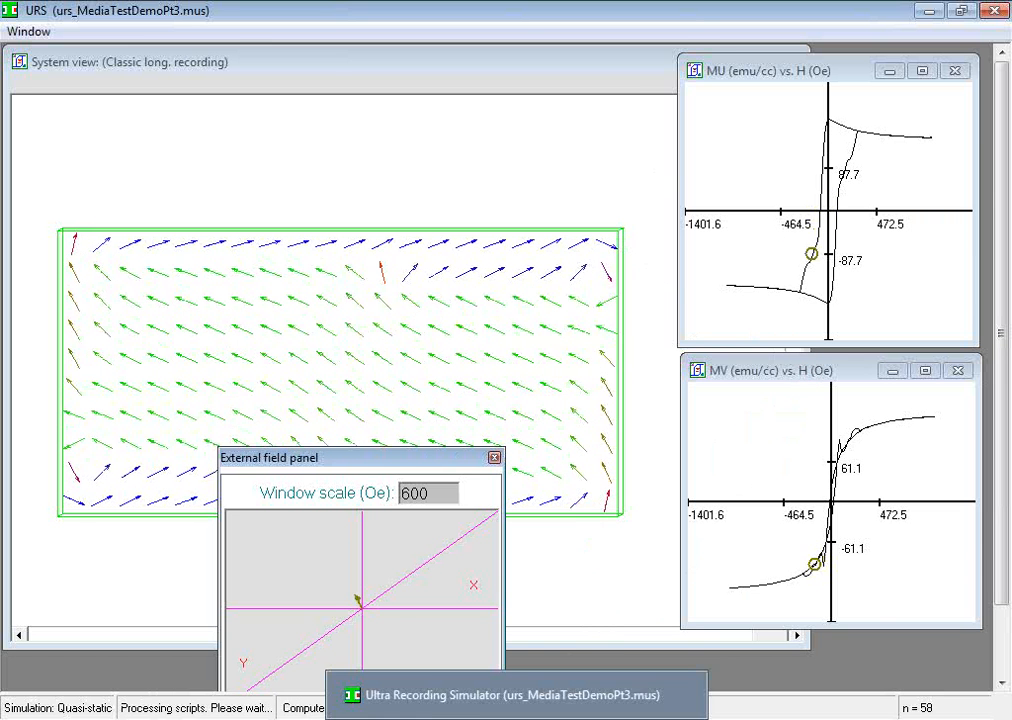
Step: Stop the media test playback and review the available simulation types in the simulation settings, keeping Media test selected
{"action": "left_click", "coordinate": [516, 719]}
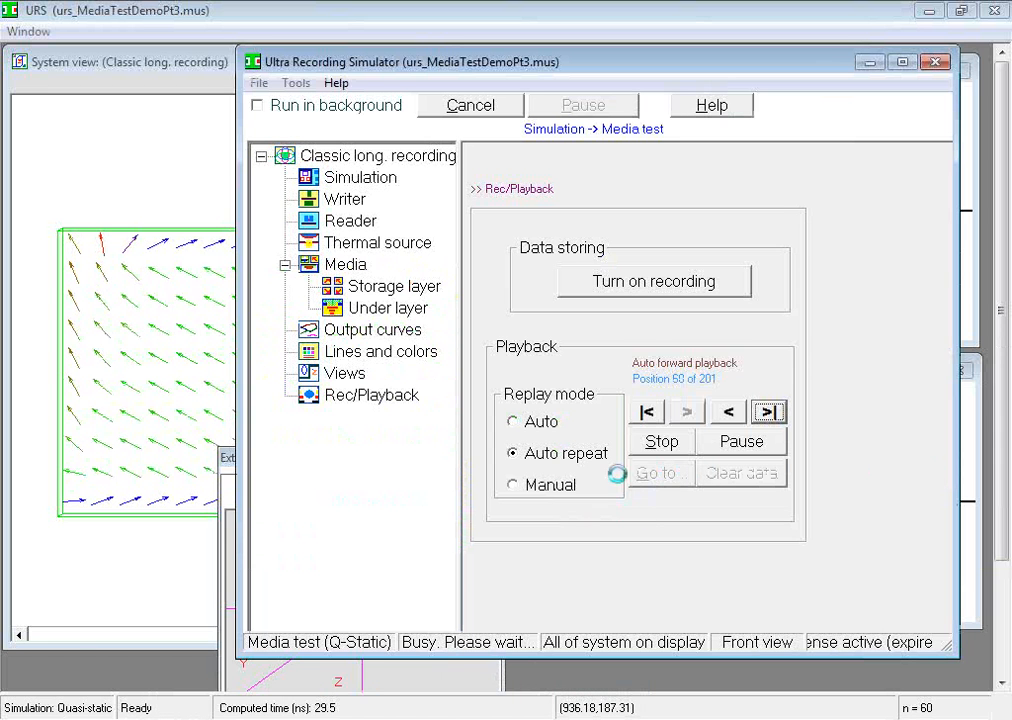
{"action": "left_click", "coordinate": [672, 445]}
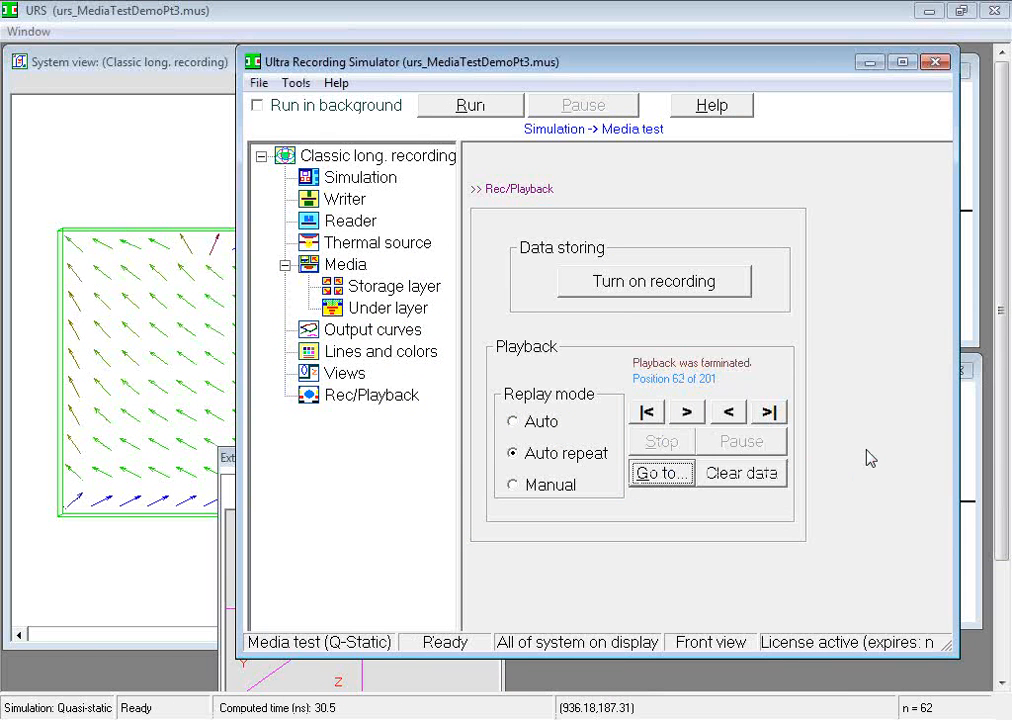
{"action": "left_click", "coordinate": [385, 177]}
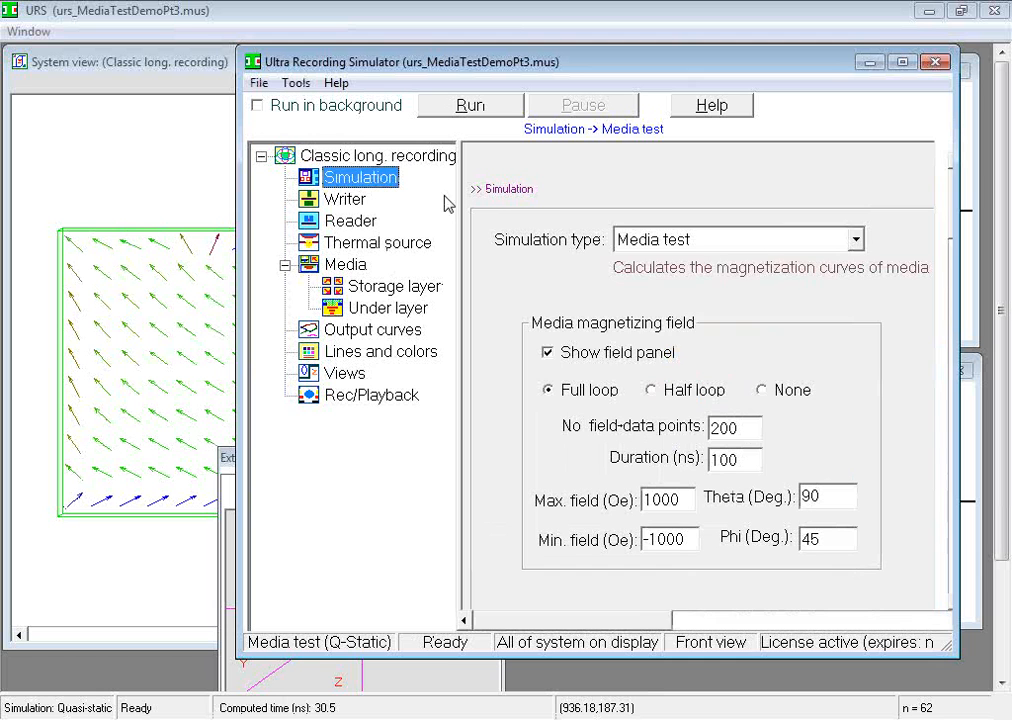
{"action": "left_click", "coordinate": [855, 243]}
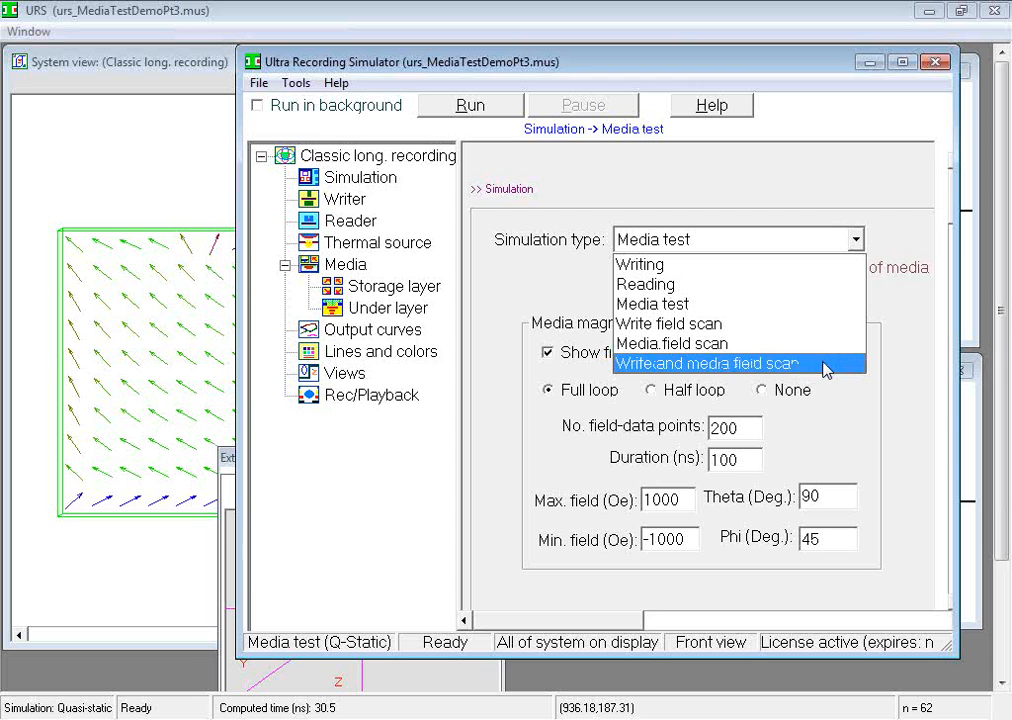
{"action": "left_click", "coordinate": [896, 345]}
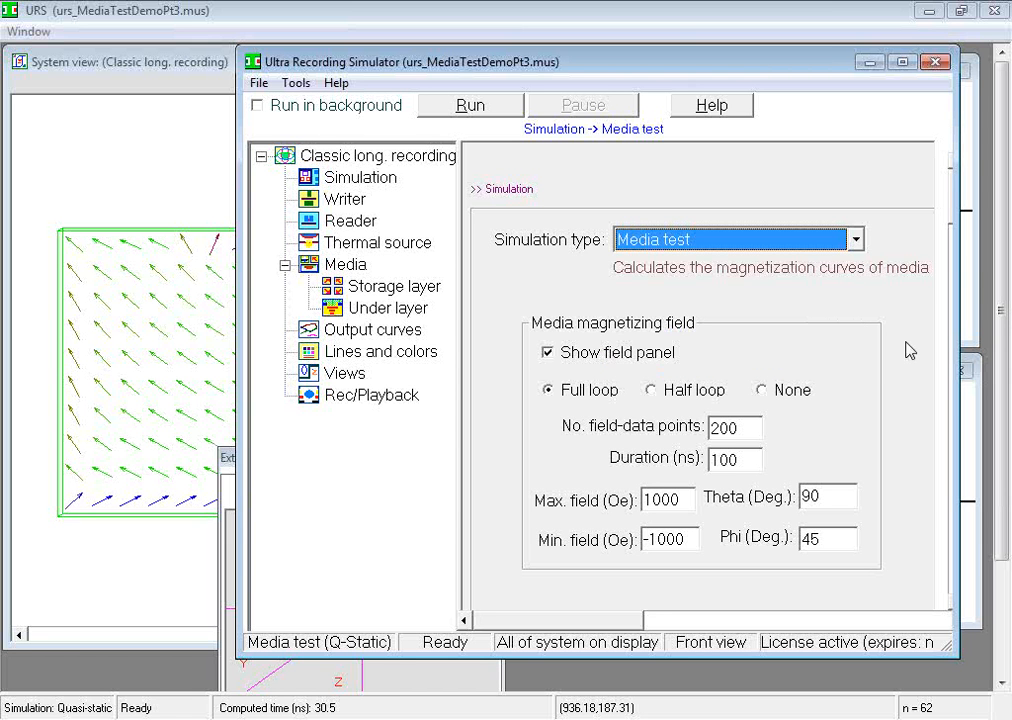
Step: Open the urs_WritingMediaFieldScanPt3 design file, uncover its field curves and bring the system view to the front
{"action": "left_click", "coordinate": [261, 84]}
{"action": "left_click", "coordinate": [293, 127]}
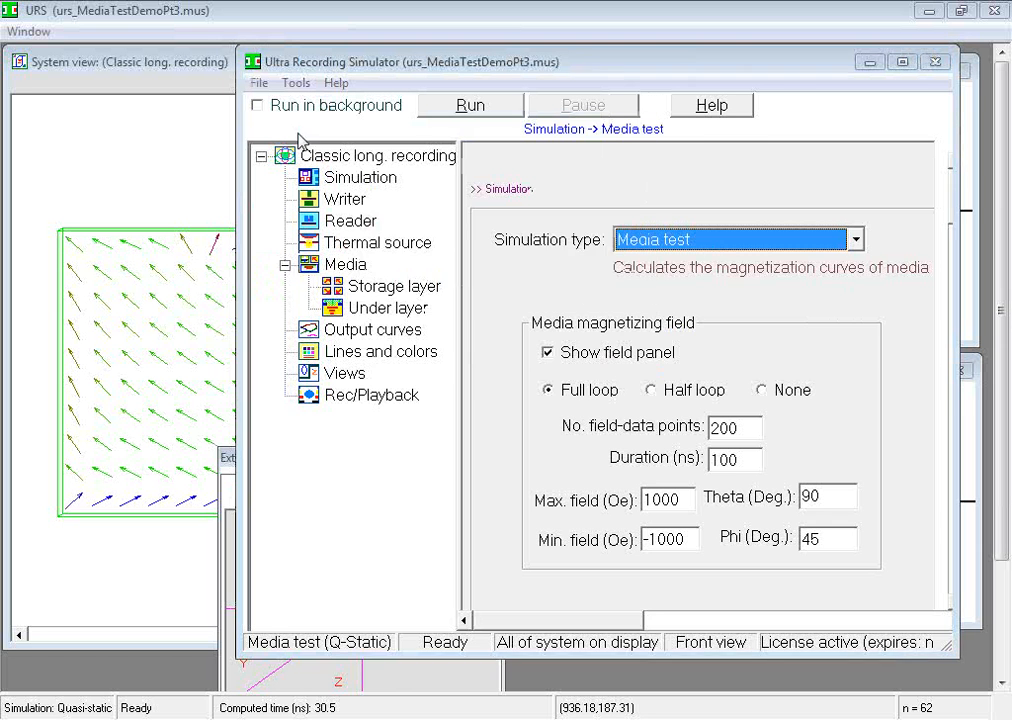
{"action": "double_click", "coordinate": [770, 500]}
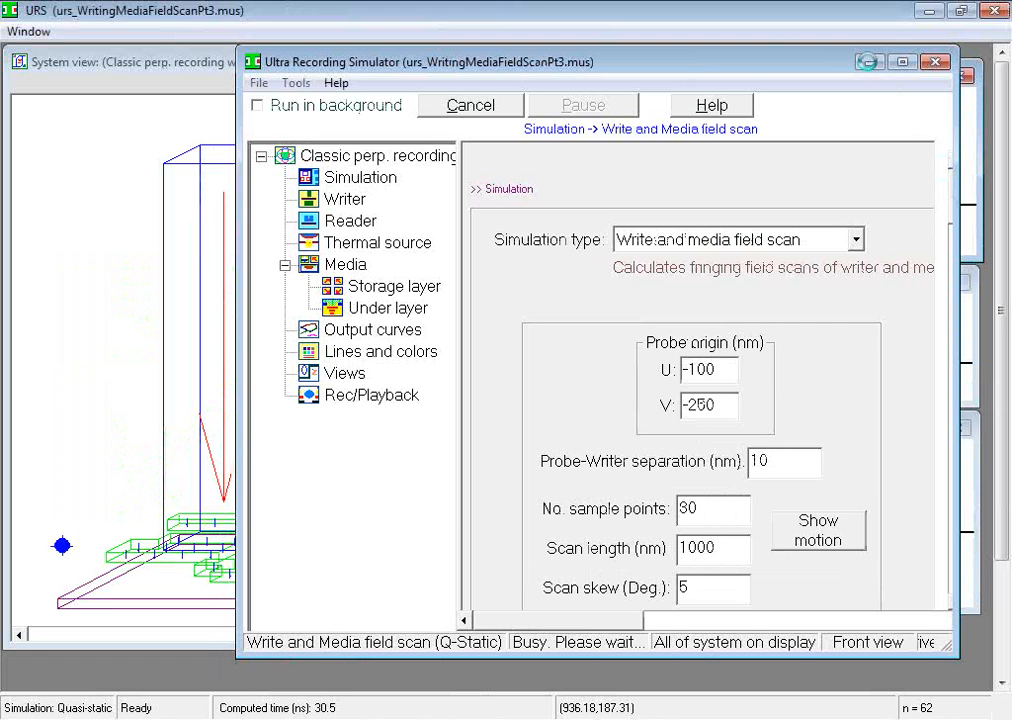
{"action": "left_click", "coordinate": [870, 64]}
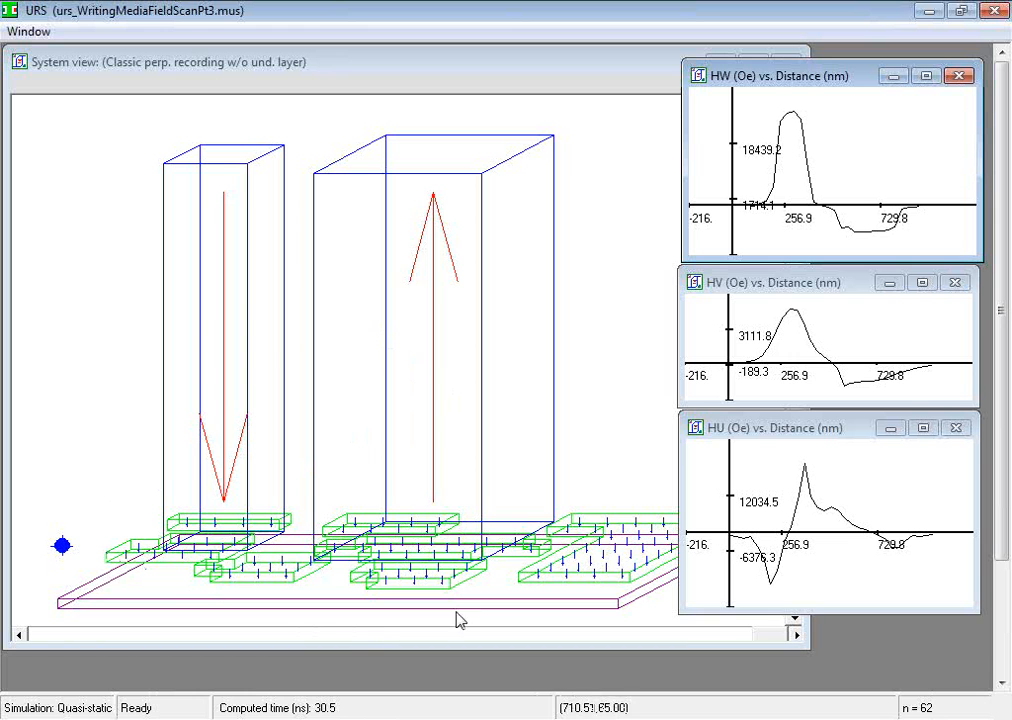
{"action": "left_click", "coordinate": [684, 645]}
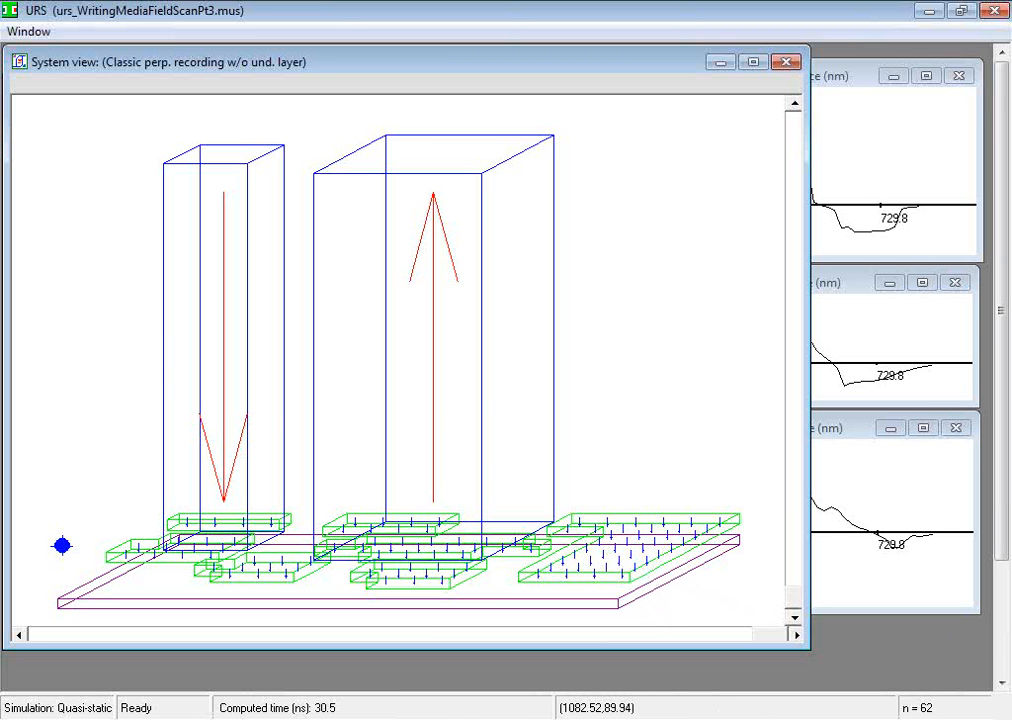
Step: Return to the simulator settings, play the recorded write and media field scan forward in Auto mode, and uncover the system view
{"action": "mouse_move", "coordinate": [515, 718]}
{"action": "left_click", "coordinate": [560, 700]}
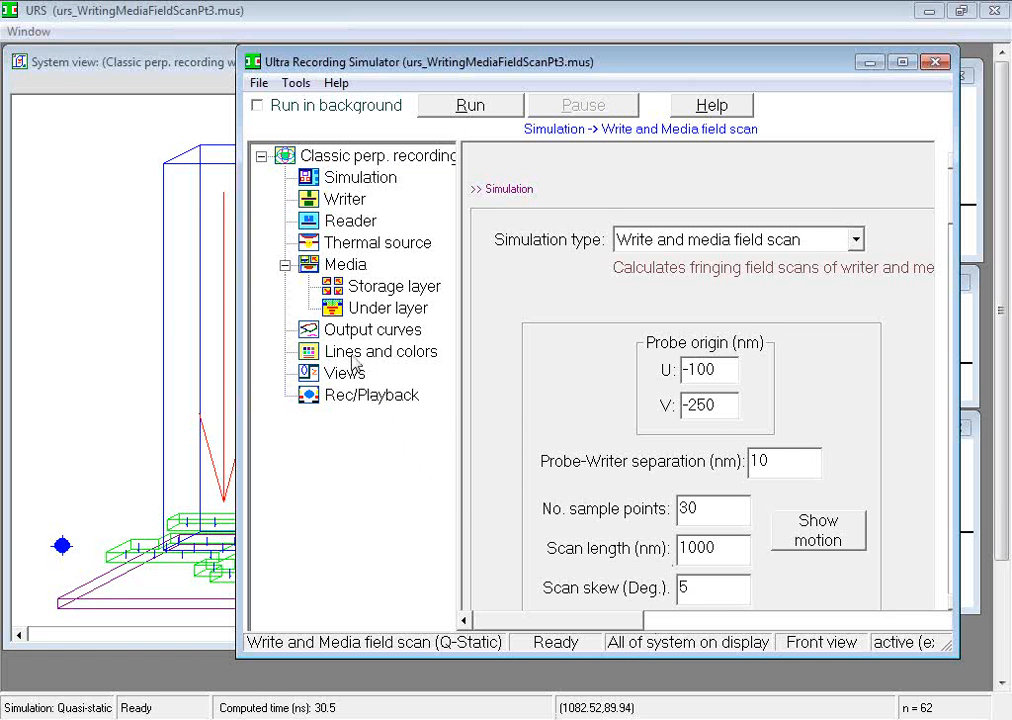
{"action": "left_click", "coordinate": [335, 396]}
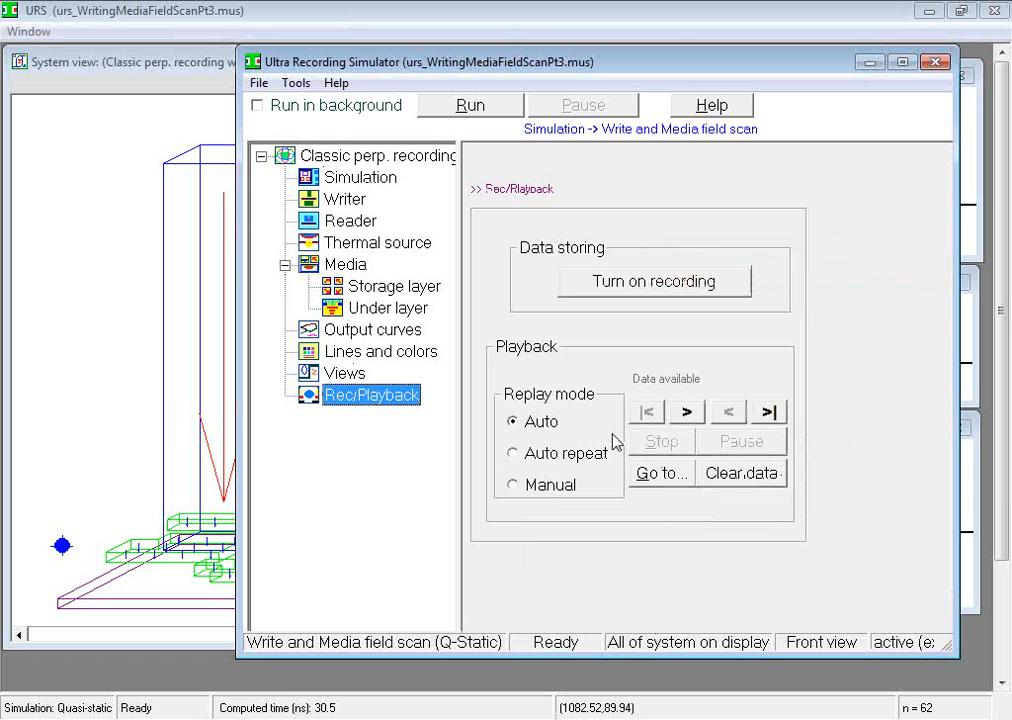
{"action": "left_click", "coordinate": [686, 412]}
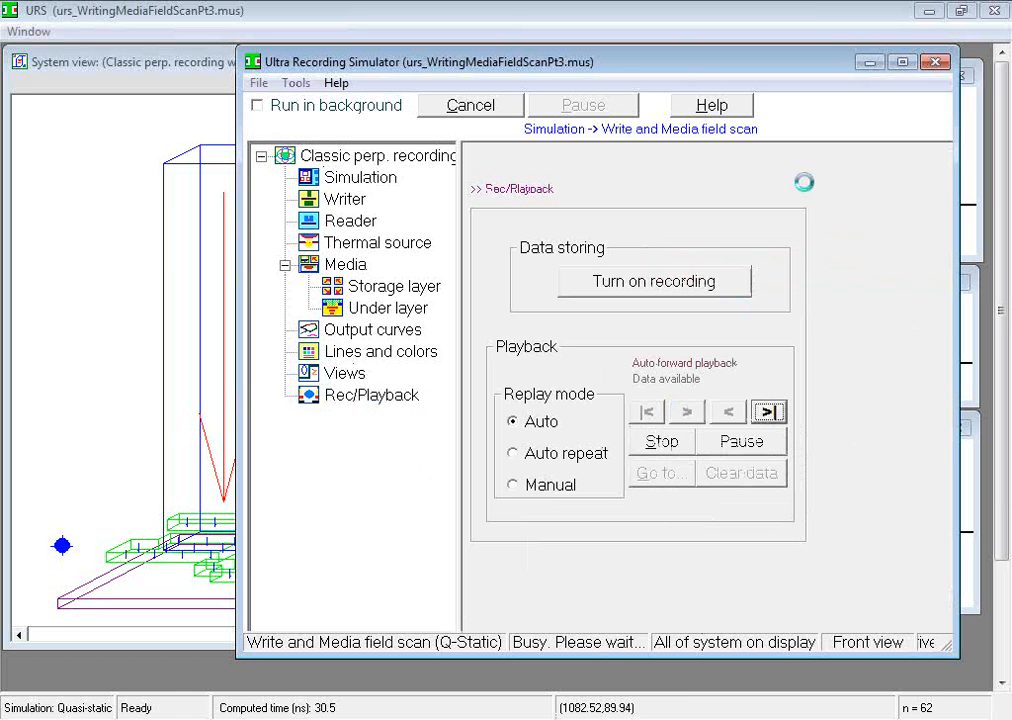
{"action": "left_click", "coordinate": [866, 63]}
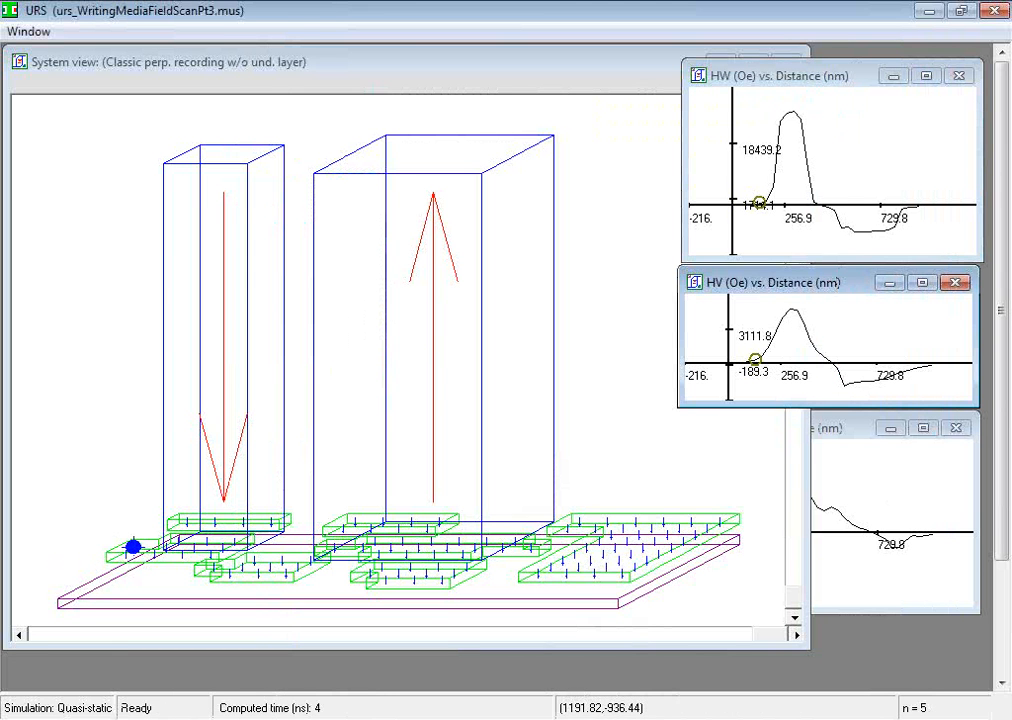
Step: Change the system view's observation position to Top with a tight zoom during playback, and uncover the view and curves
{"action": "key", "text": "alt+Tab"}
{"action": "left_click", "coordinate": [356, 373]}
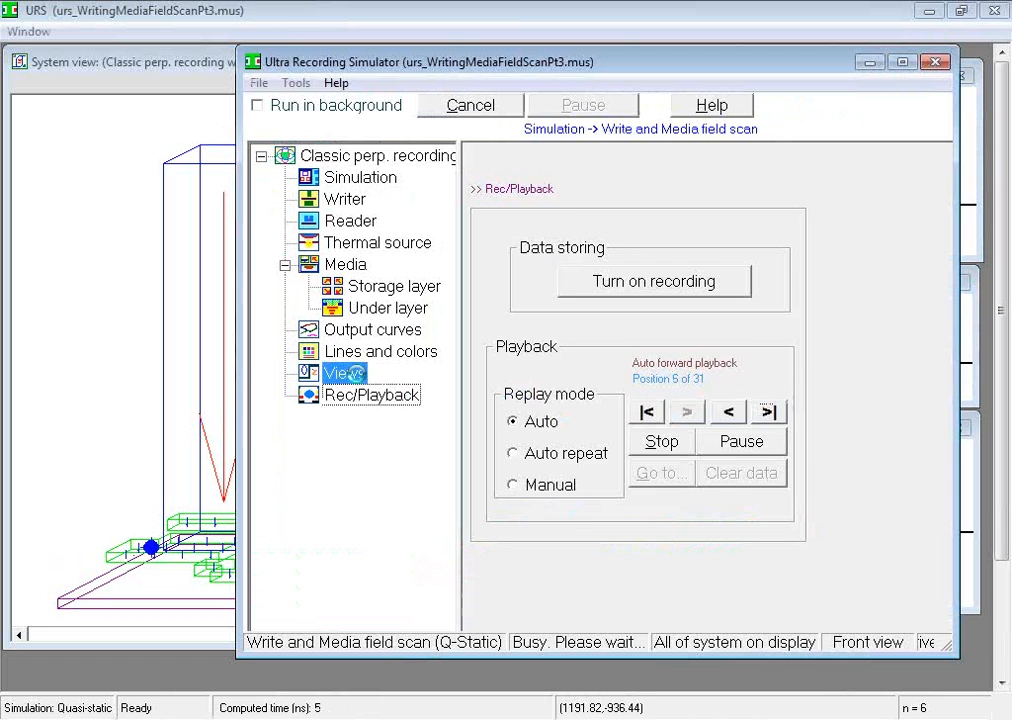
{"action": "left_click", "coordinate": [597, 374]}
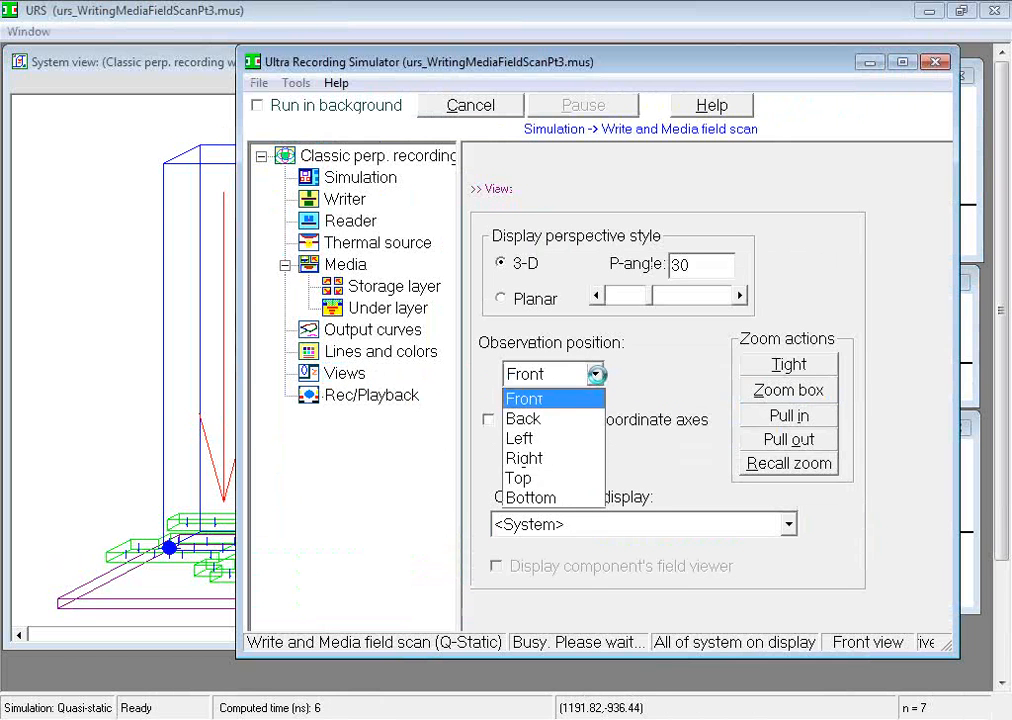
{"action": "left_click", "coordinate": [580, 476]}
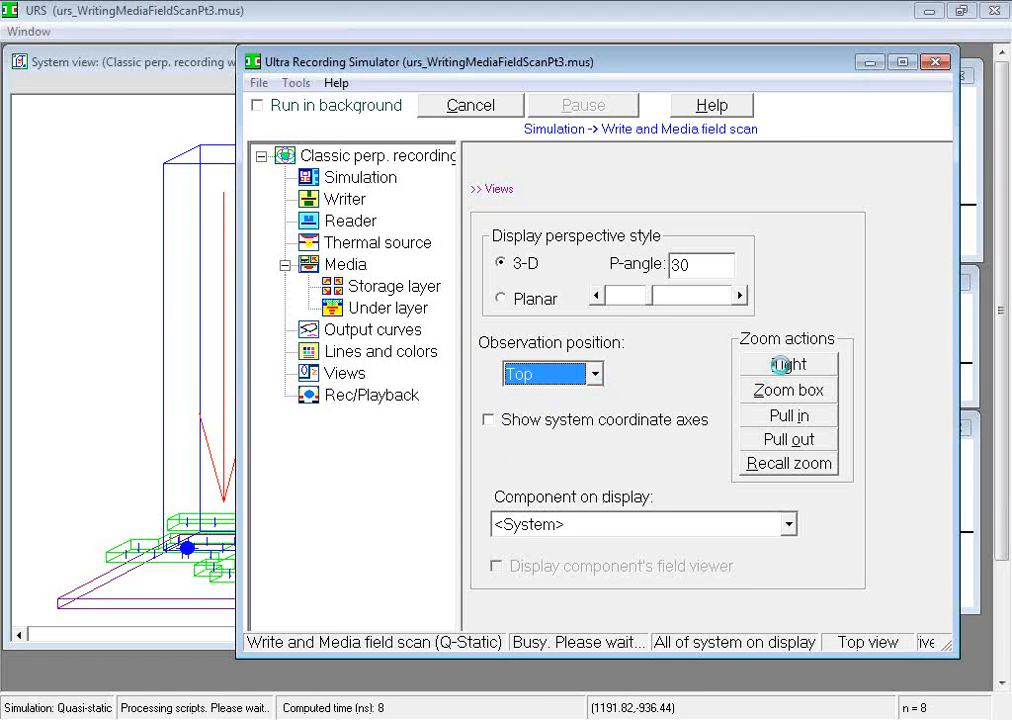
{"action": "left_click", "coordinate": [785, 365]}
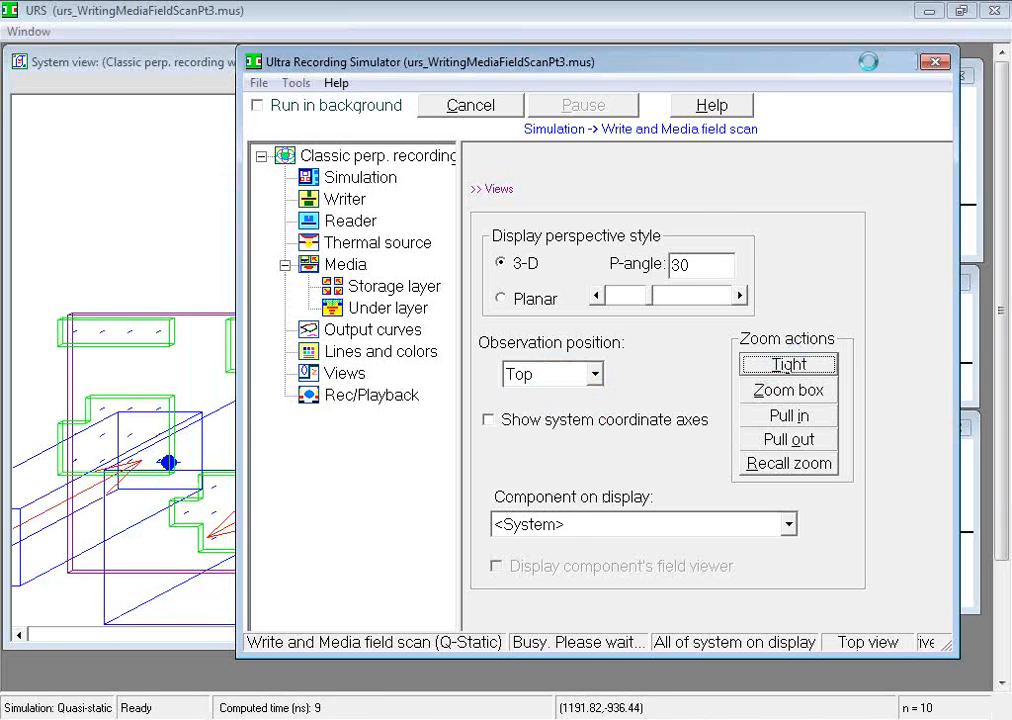
{"action": "left_click", "coordinate": [870, 62]}
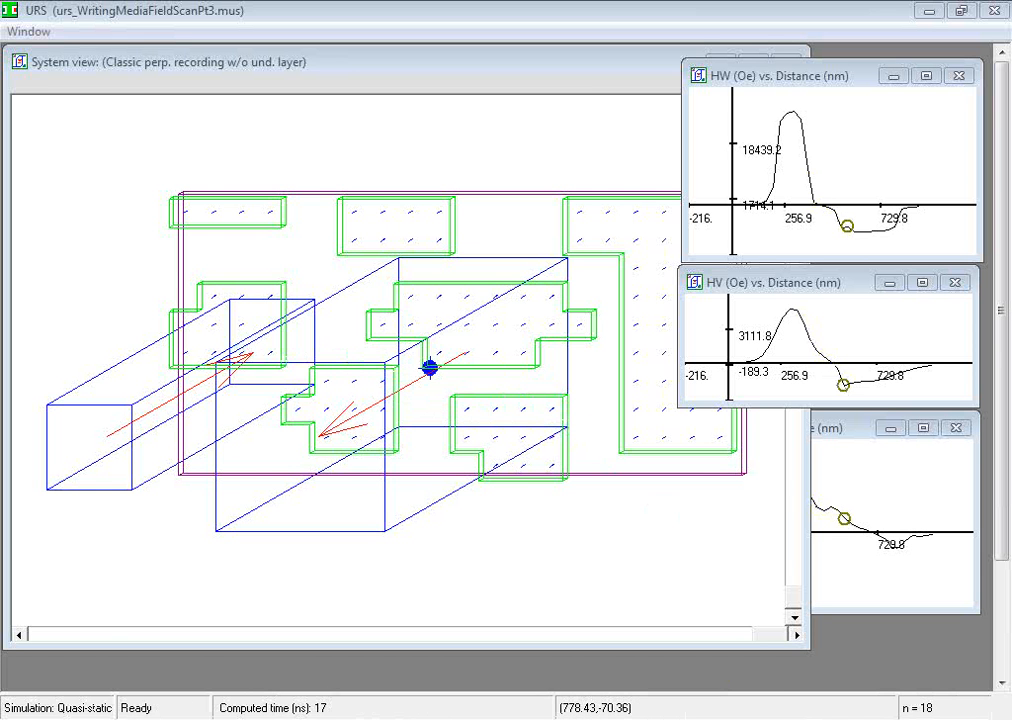
Step: Switch to URS_Overview_Part_3.pdf in Adobe Reader and go to the conclusion slide recapping the topics
{"action": "left_click", "coordinate": [458, 697]}
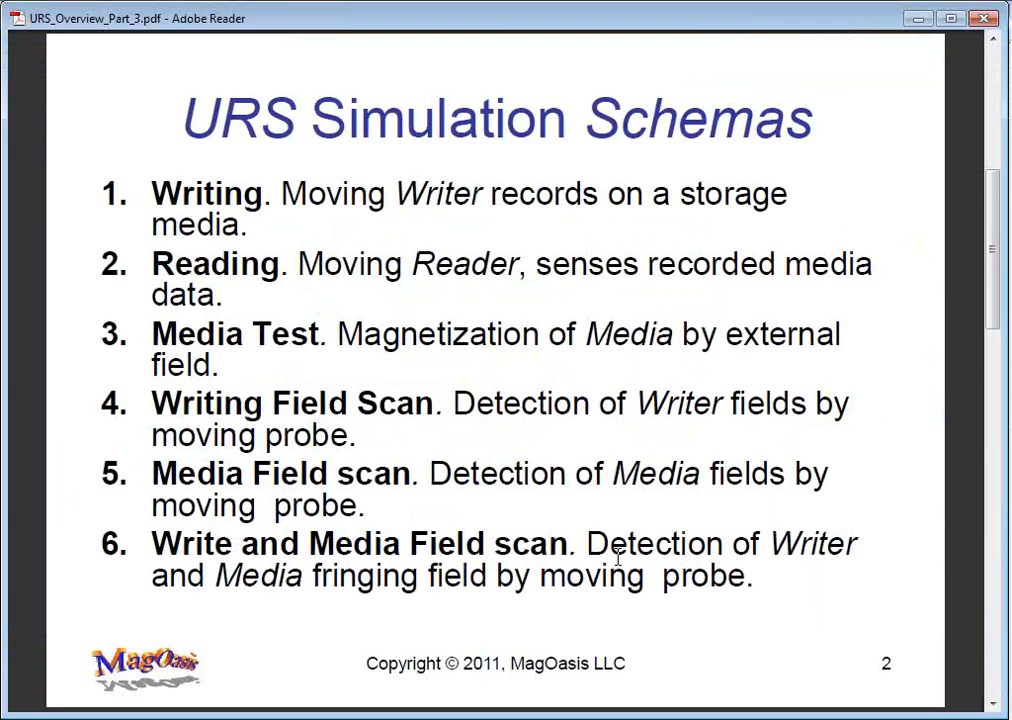
{"action": "scroll", "coordinate": [618, 562], "scroll_direction": "down", "scroll_amount": 1}
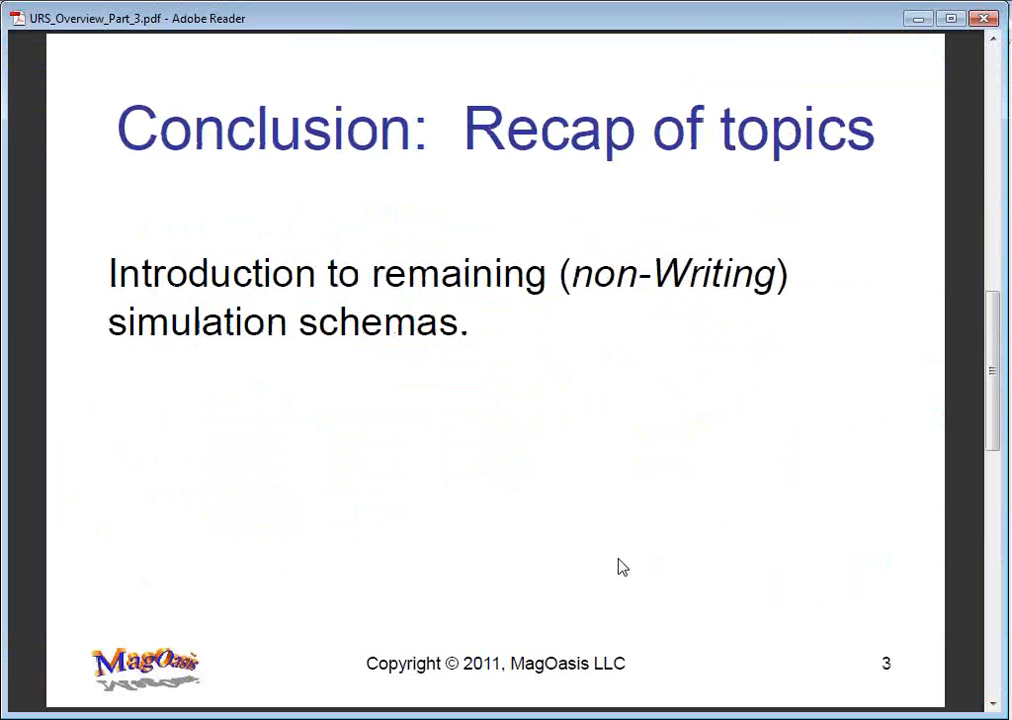